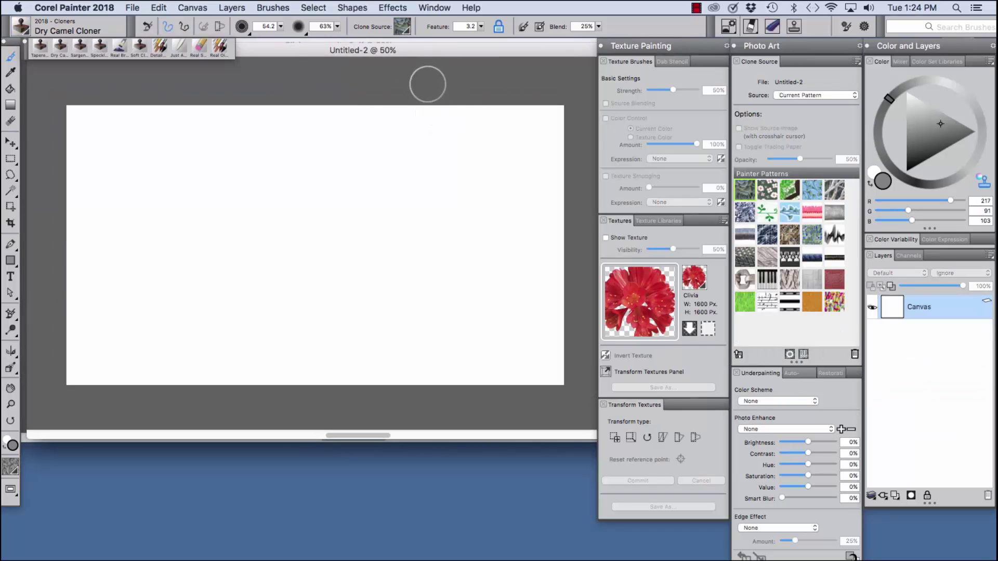
Step: Switch the workspace to the Photo Art layout
click(435, 7)
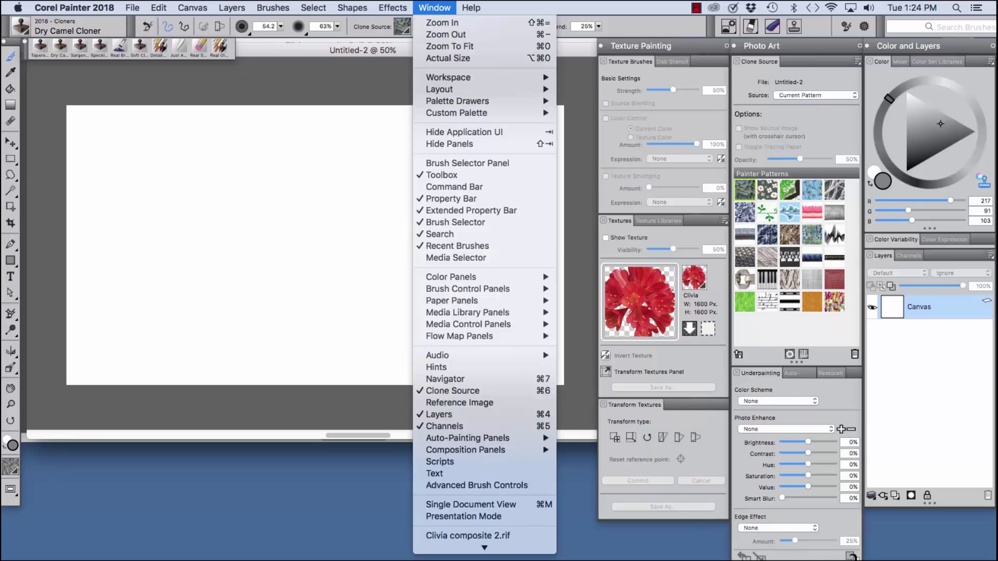
mouse_move(440, 89)
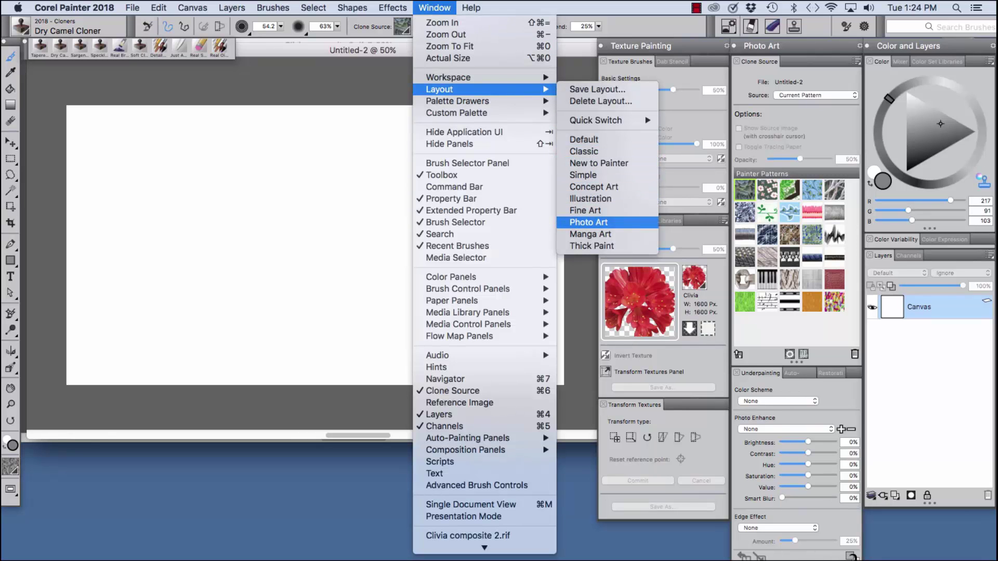
click(588, 222)
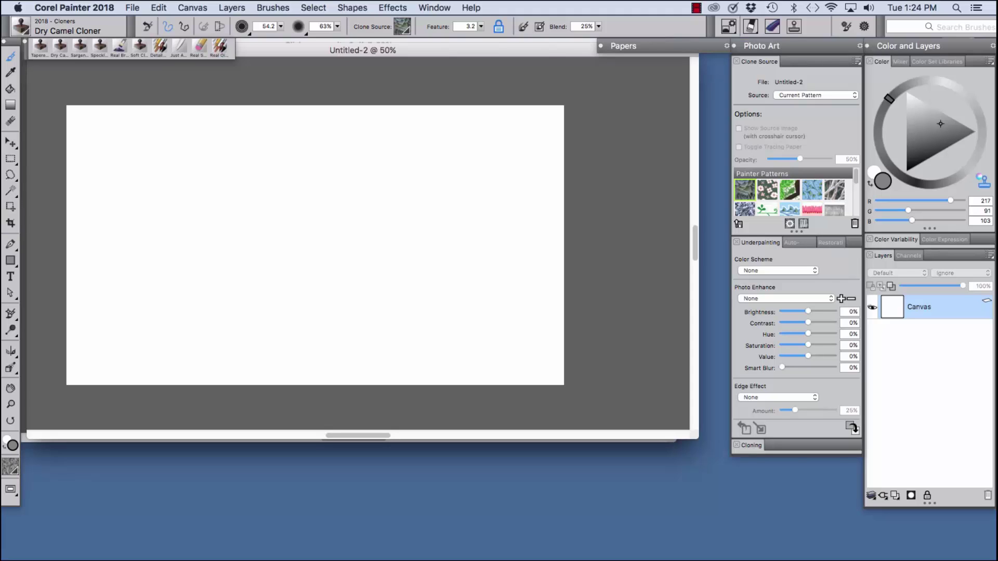
Step: Set the clone source to Texture and enlarge the Clone Source panel so more of the texture library is shown
click(815, 95)
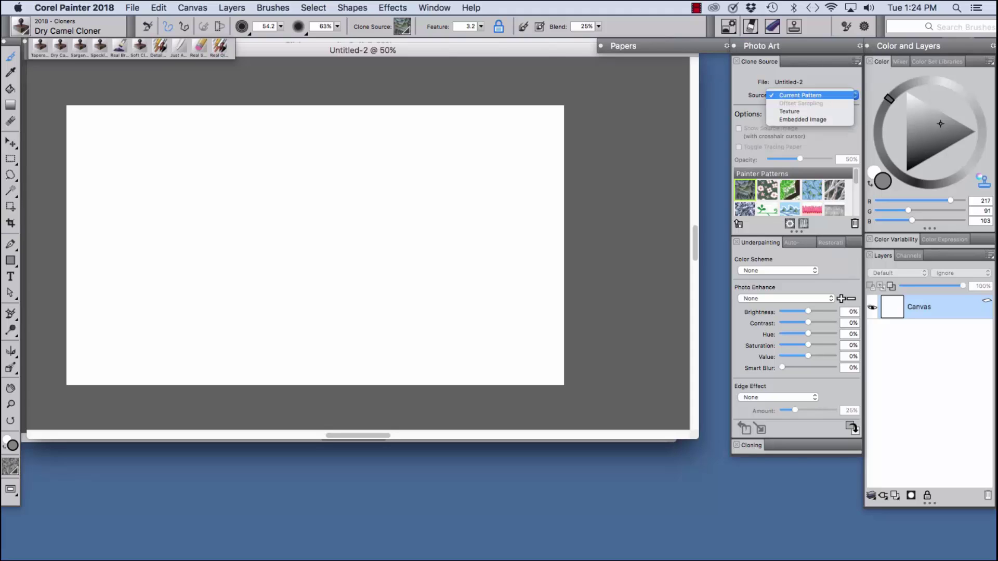
click(811, 111)
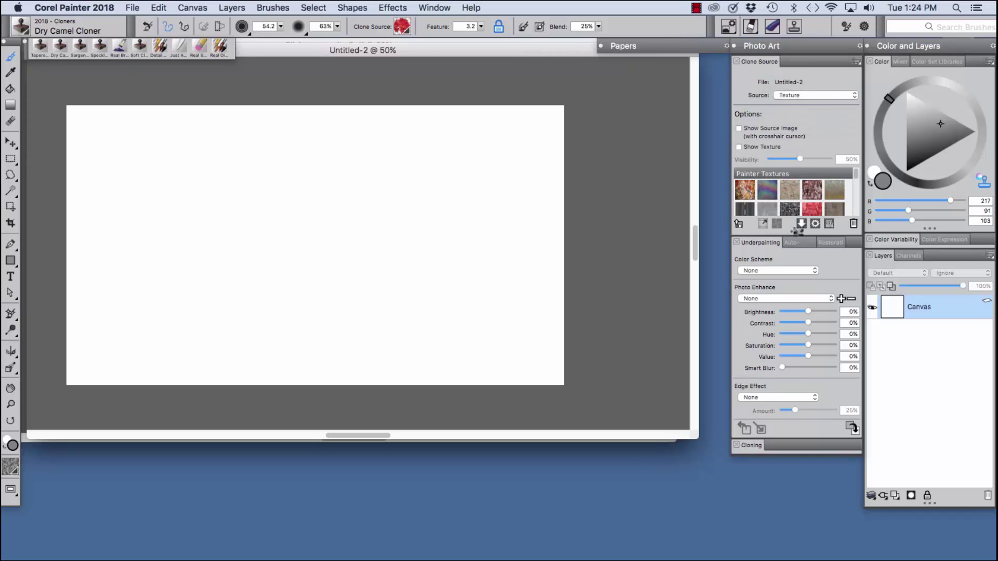
mouse_move(798, 231)
mouse_down()
mouse_move(795, 359)
mouse_move(801, 343)
mouse_up()
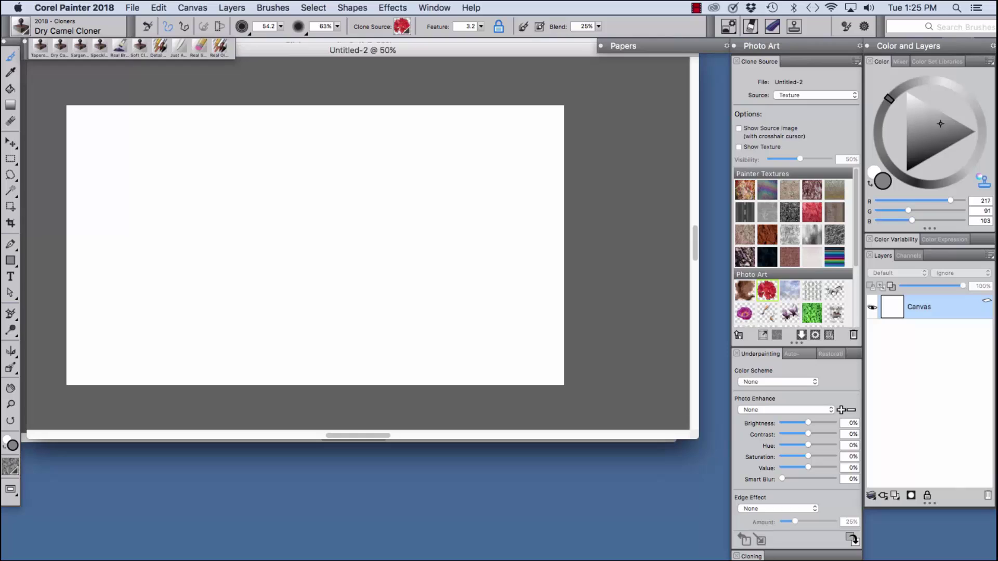
click(816, 95)
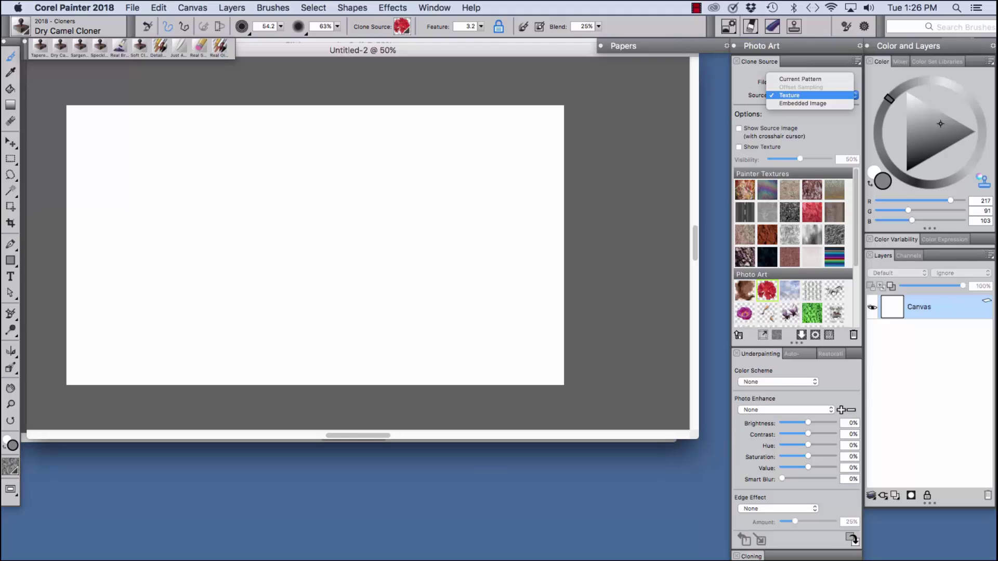
click(812, 95)
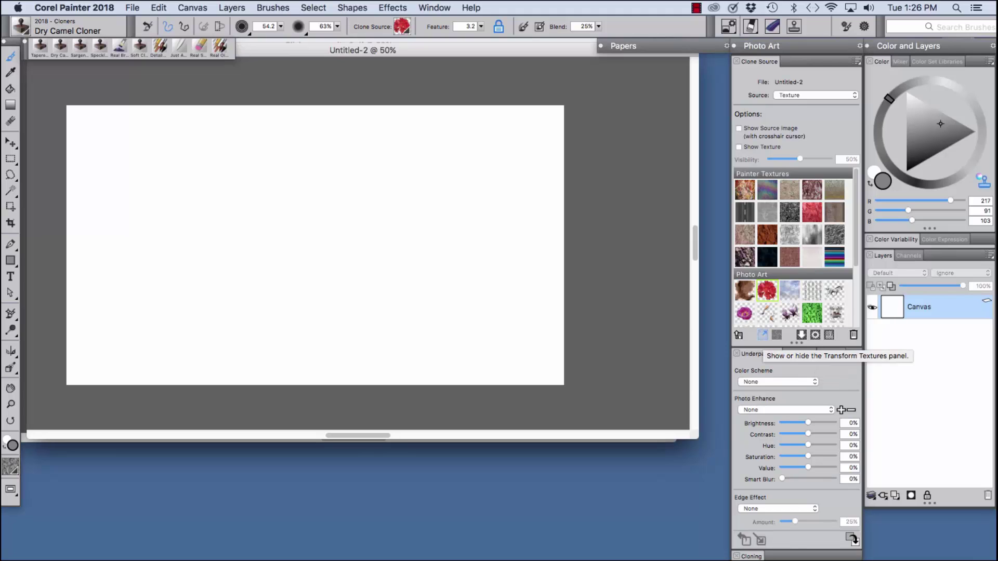
Step: Show the Texture Painting palette with the Transform Textures panel and place it beside the Photo Art palette
click(762, 334)
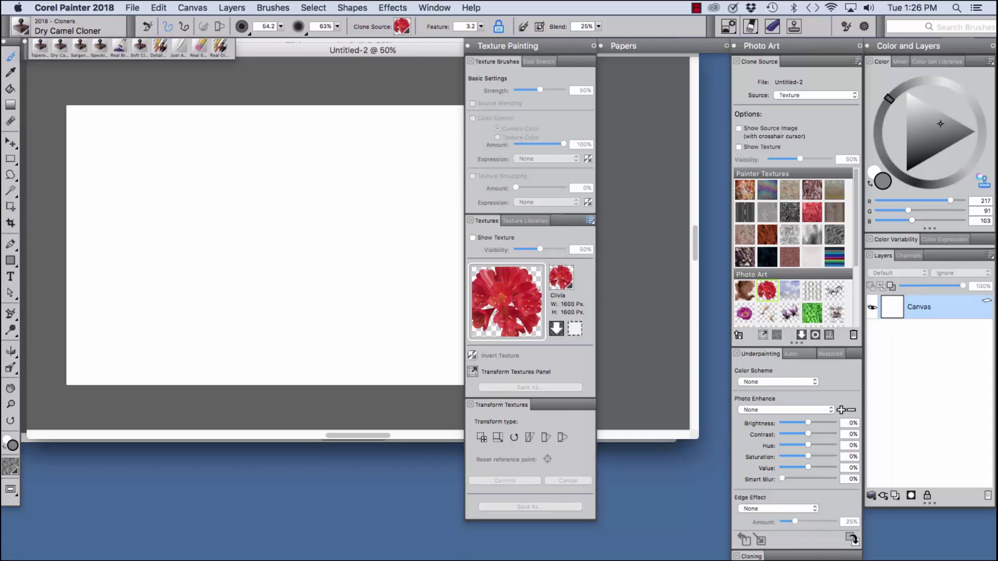
click(590, 220)
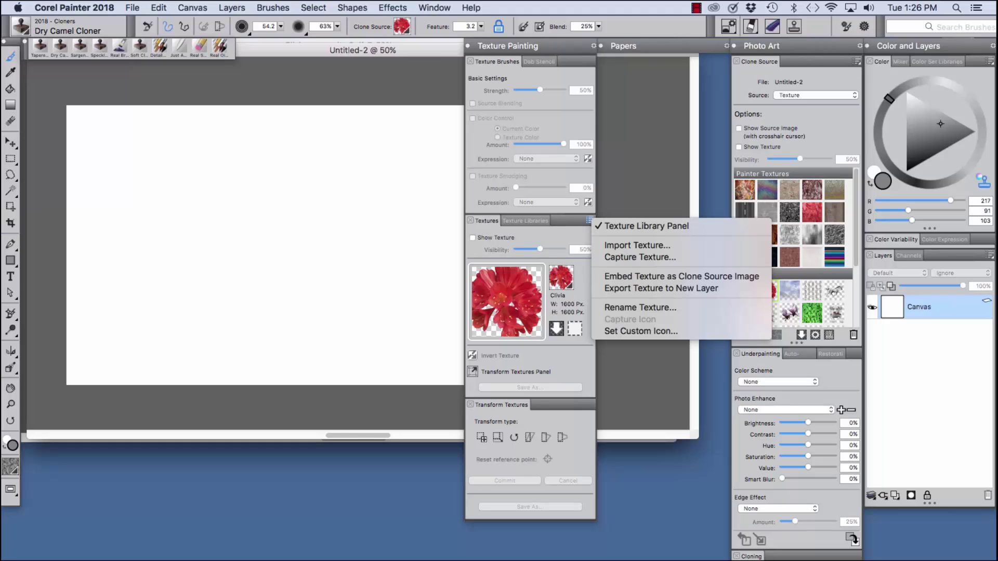
click(612, 379)
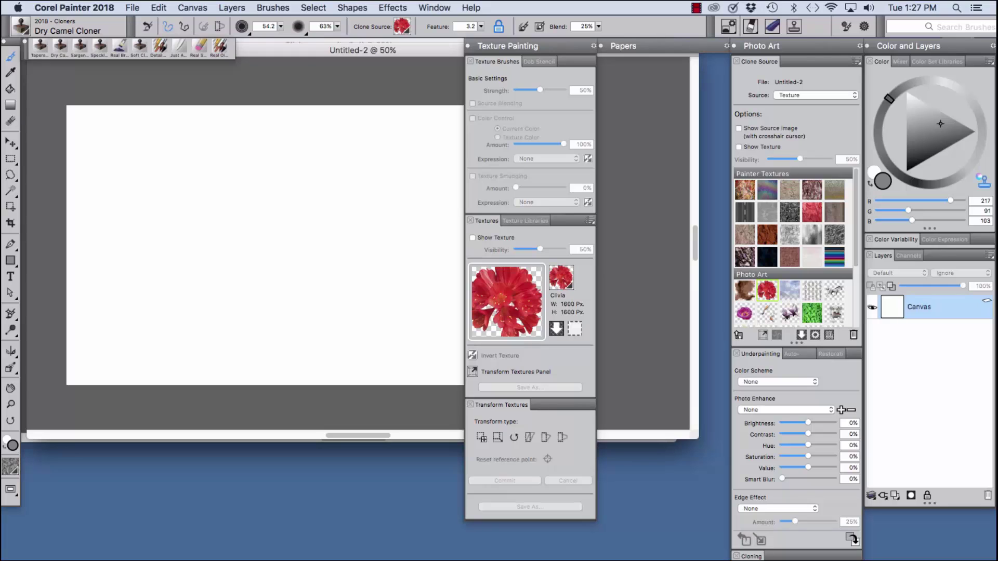
drag(551, 46, 684, 45)
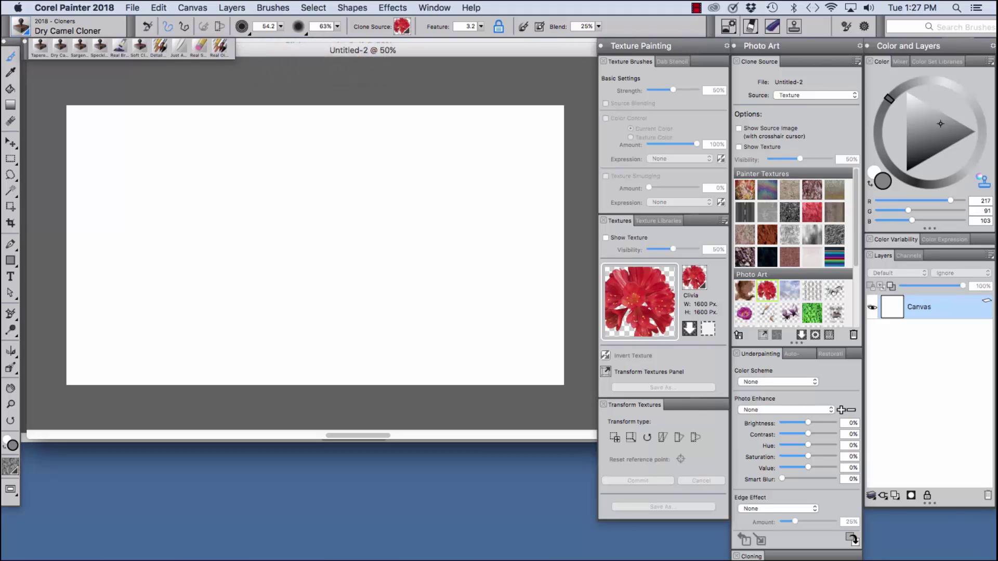
click(21, 26)
click(21, 27)
click(21, 27)
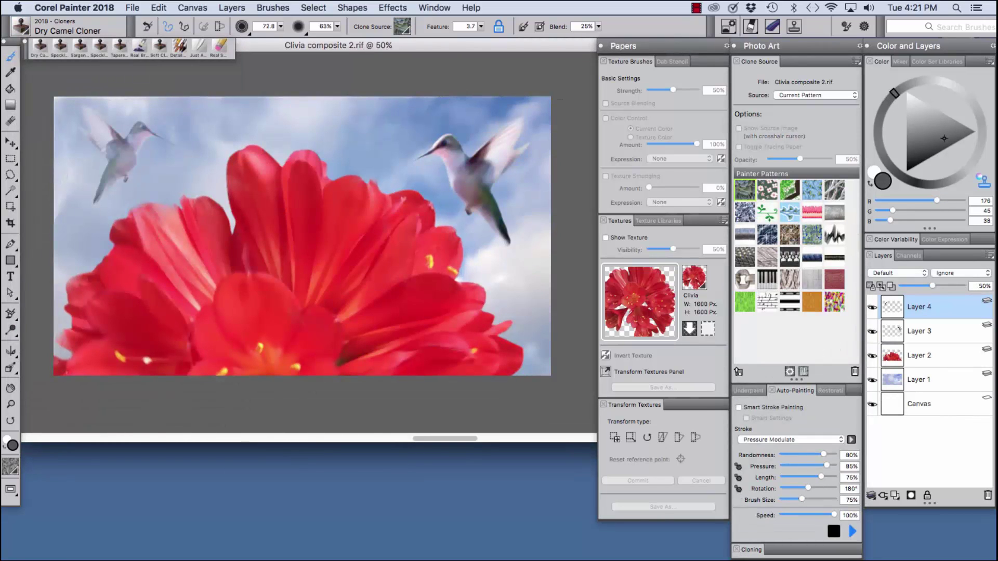
Step: Switch to the blank Untitled-4 document and keep Texture as its clone source
click(435, 8)
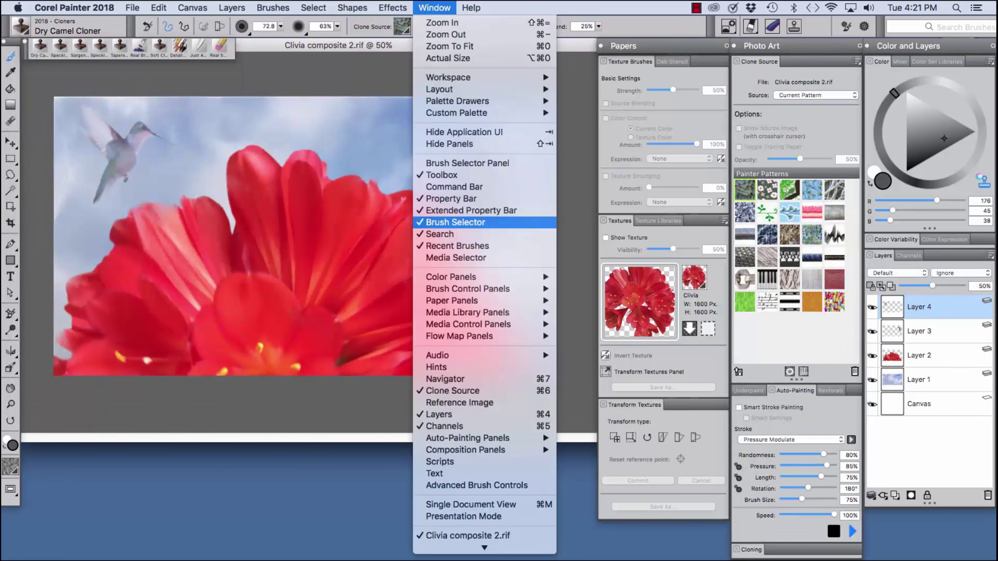
click(485, 546)
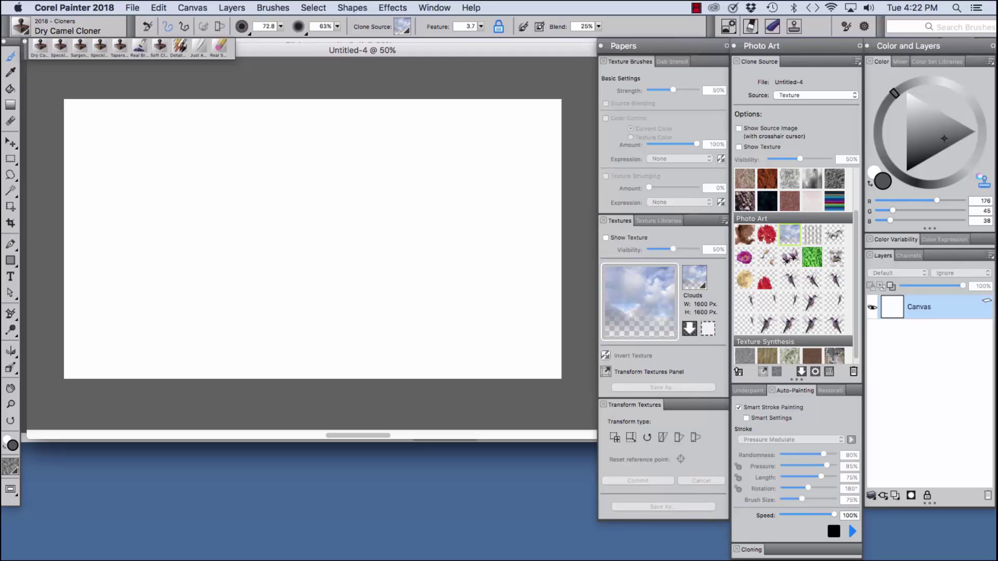
click(815, 95)
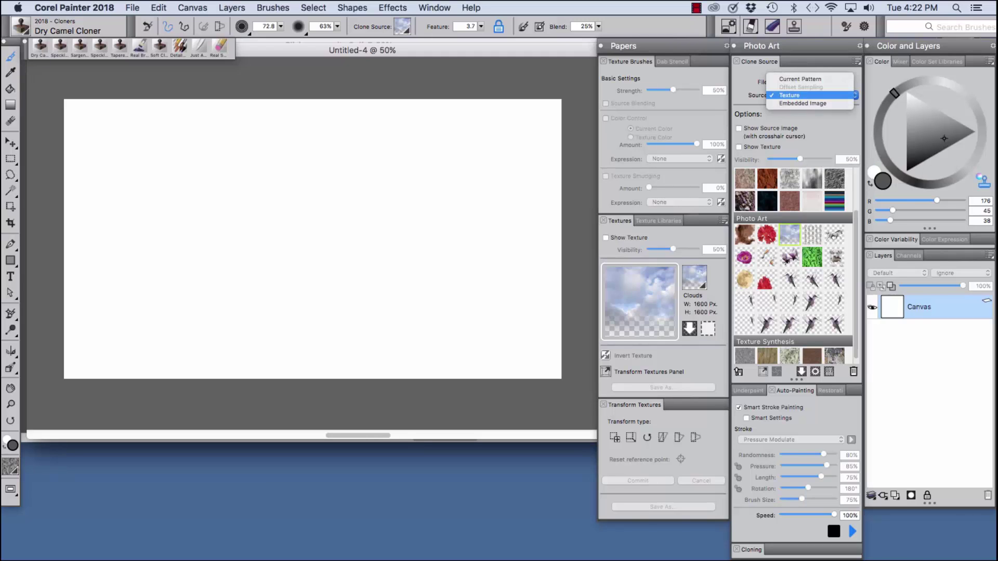
click(810, 95)
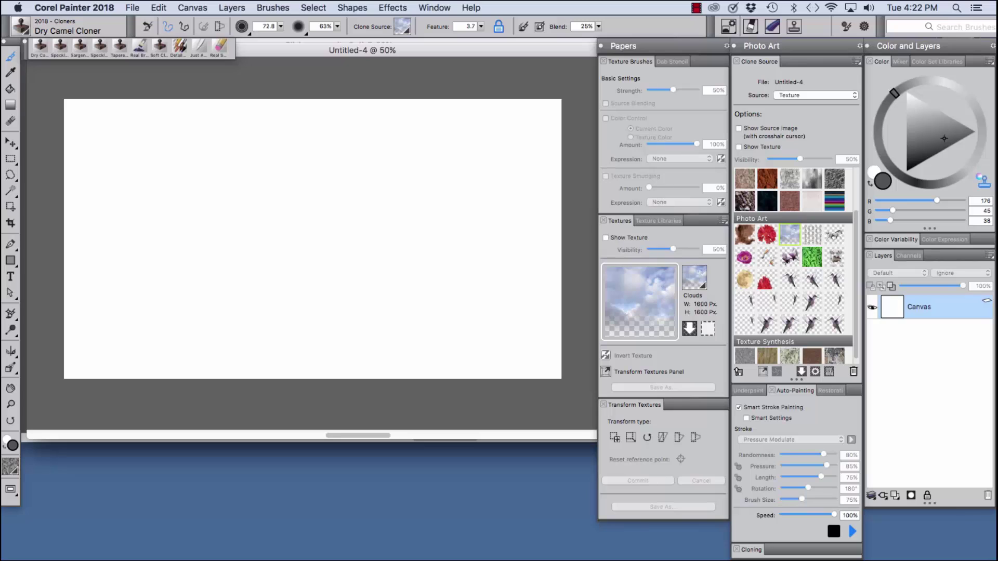
Step: Paint the Clouds texture over the whole canvas with the Dry Camel Cloner, using auto-painting and hand strokes along the upper edge
mouse_move(412, 146)
mouse_down()
mouse_move(457, 105)
mouse_move(497, 115)
mouse_move(516, 139)
mouse_move(514, 174)
mouse_move(562, 161)
mouse_move(396, 152)
mouse_move(338, 85)
mouse_move(413, 112)
mouse_move(550, 87)
mouse_move(561, 147)
mouse_move(468, 145)
mouse_move(296, 93)
mouse_move(298, 121)
mouse_move(301, 89)
mouse_move(249, 111)
mouse_move(445, 112)
mouse_move(454, 193)
mouse_move(529, 205)
mouse_move(567, 195)
mouse_move(505, 259)
mouse_move(457, 196)
mouse_move(374, 223)
mouse_move(405, 145)
mouse_move(336, 159)
mouse_move(430, 239)
mouse_move(486, 244)
mouse_move(544, 272)
mouse_move(546, 119)
mouse_up()
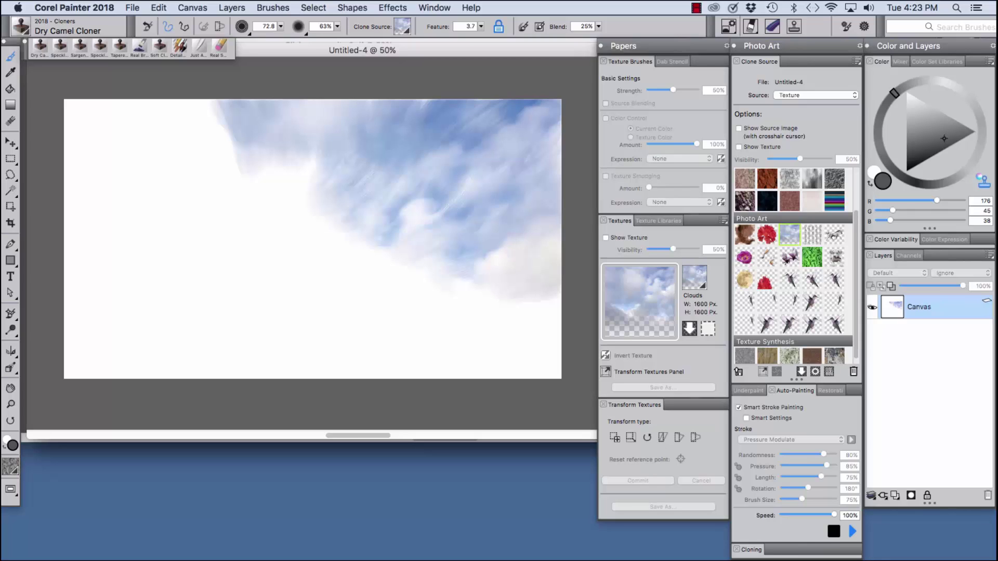
click(852, 531)
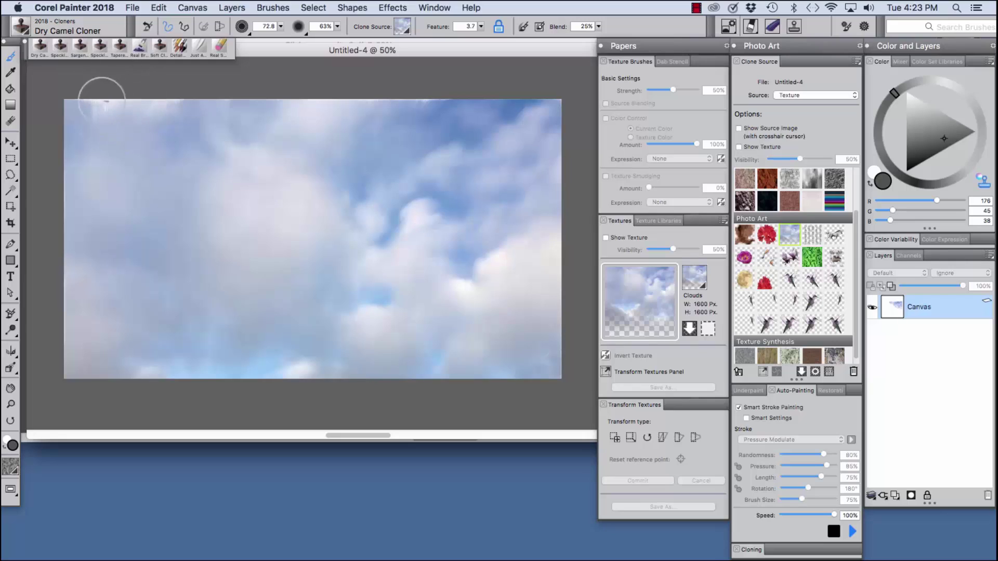
mouse_move(99, 85)
mouse_down()
mouse_move(121, 92)
mouse_move(410, 110)
mouse_move(457, 130)
mouse_up()
Step: Add a new layer above the canvas and embed the Clivia texture as the clone source image
click(895, 495)
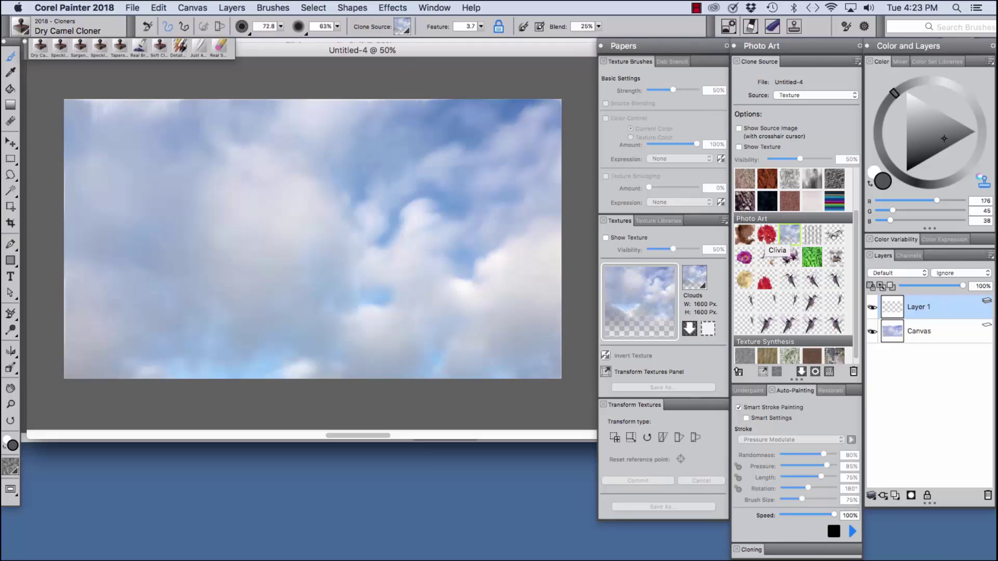
click(766, 235)
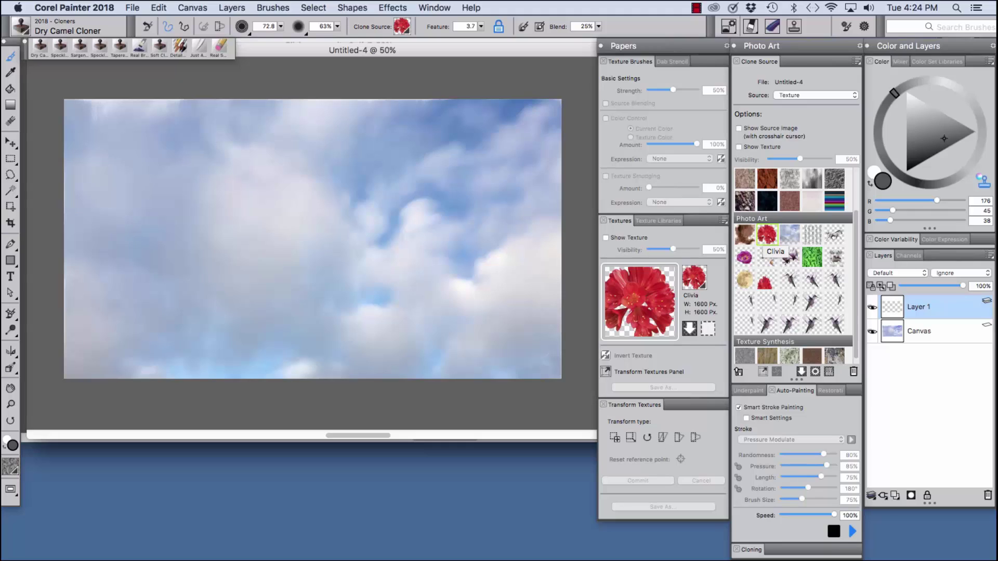
right_click(767, 235)
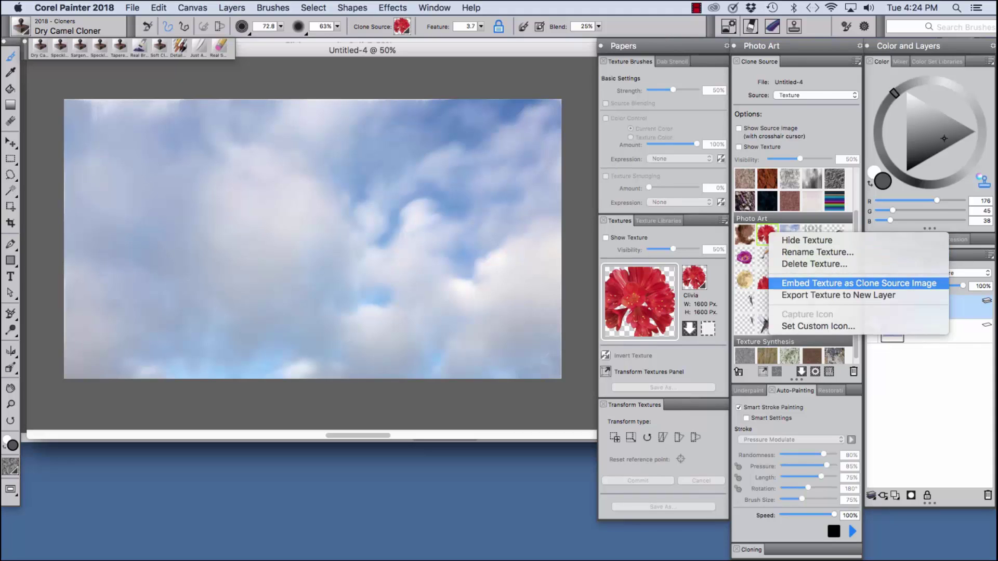
click(859, 283)
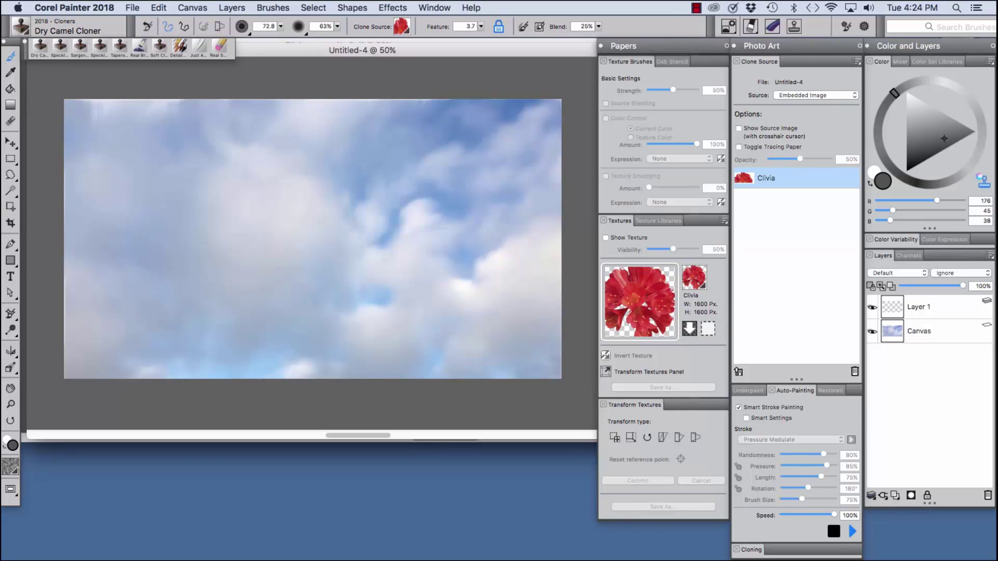
Step: Turn on tracing paper with Layer 1 selected, and set up the Tapered Oil Cloner brush at size 41
click(739, 147)
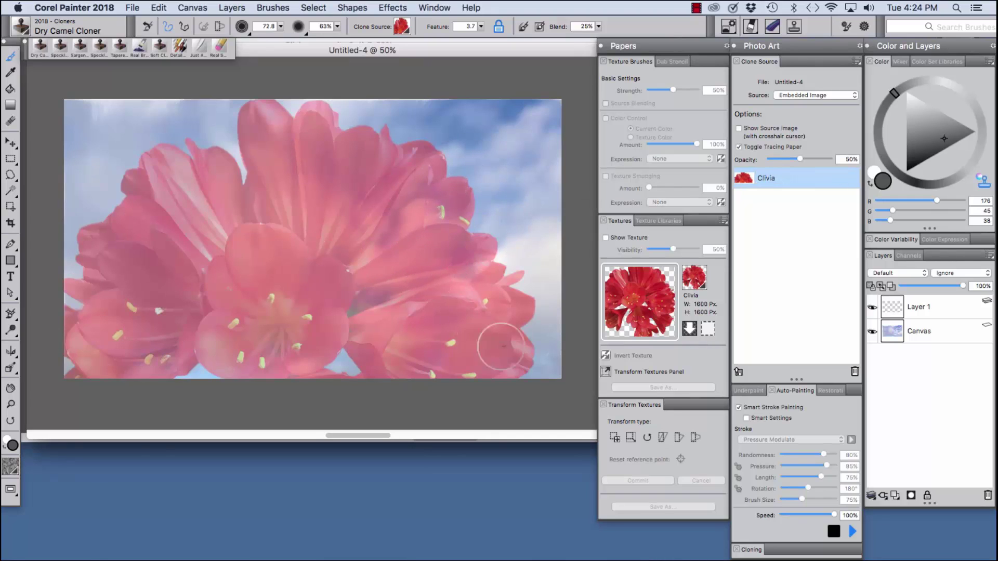
click(931, 307)
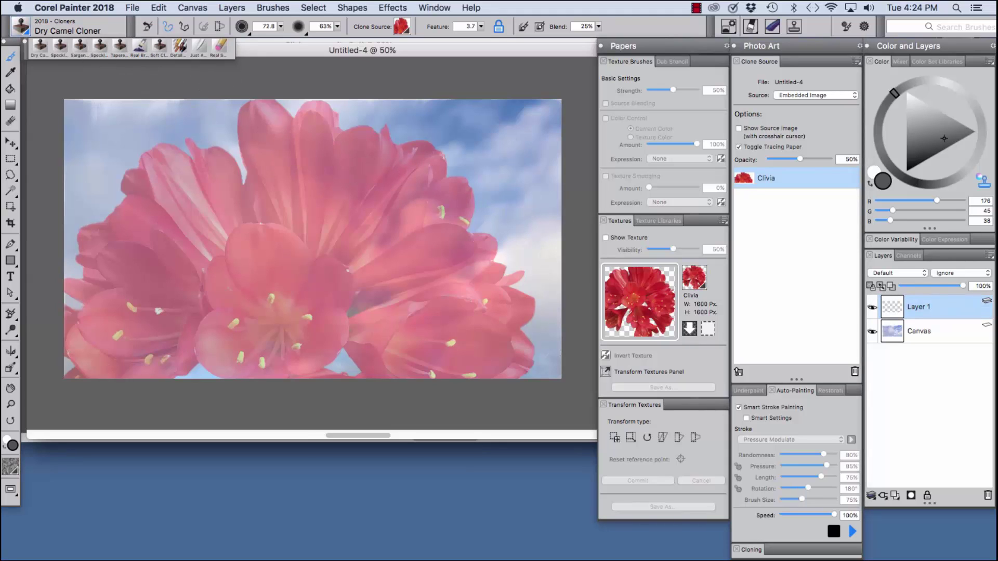
click(68, 27)
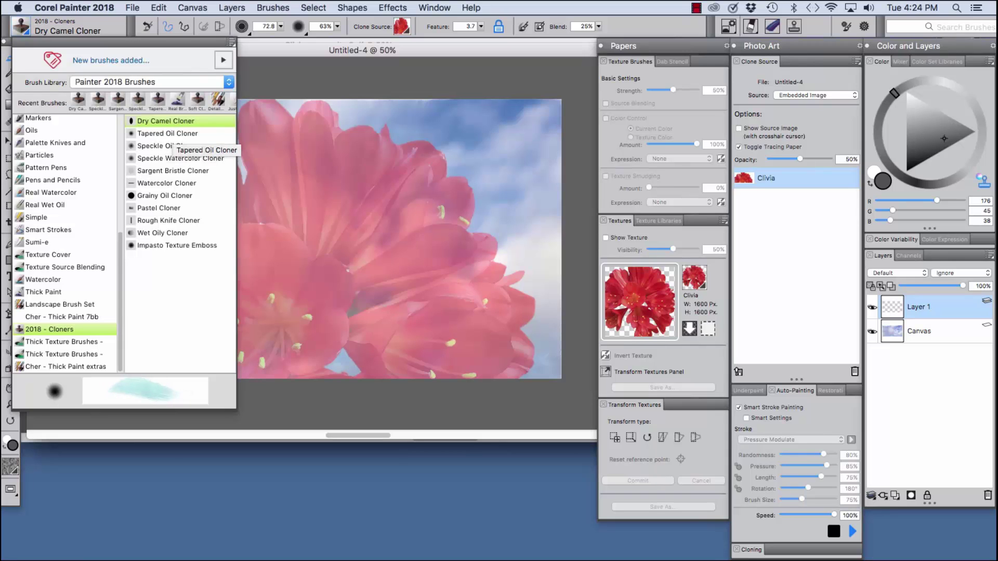
click(182, 133)
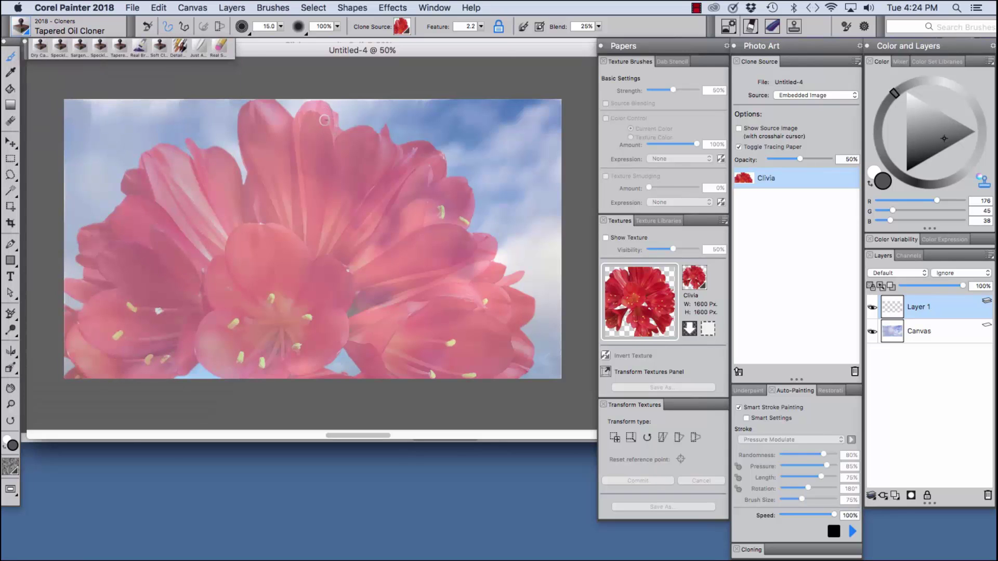
click(280, 26)
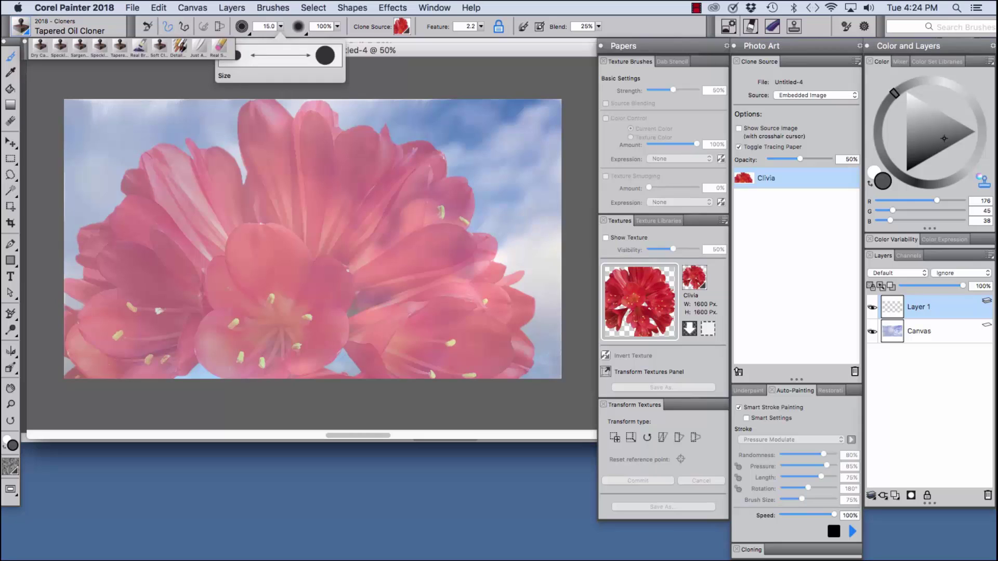
click(280, 27)
drag(268, 36, 286, 36)
Step: Clone the whole Clivia flower onto Layer 1 with strokes following the petals
mouse_move(263, 99)
mouse_down()
mouse_move(268, 155)
mouse_move(263, 113)
mouse_move(249, 120)
mouse_move(260, 121)
mouse_move(246, 104)
mouse_move(297, 172)
mouse_move(265, 101)
mouse_move(292, 198)
mouse_move(264, 116)
mouse_move(282, 205)
mouse_move(248, 111)
mouse_move(173, 234)
mouse_move(130, 187)
mouse_move(131, 222)
mouse_move(148, 240)
mouse_move(105, 212)
mouse_move(158, 259)
mouse_move(90, 225)
mouse_move(142, 269)
mouse_move(76, 232)
mouse_move(126, 290)
mouse_move(82, 292)
mouse_up()
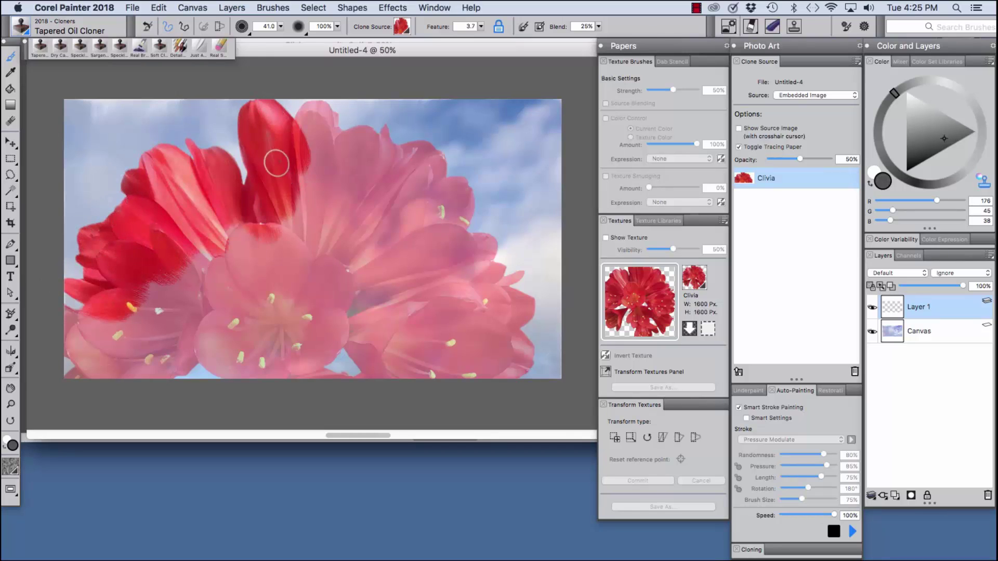
mouse_move(301, 97)
mouse_down()
mouse_move(296, 190)
mouse_move(309, 98)
mouse_move(312, 205)
mouse_up()
mouse_move(328, 110)
mouse_down()
mouse_move(326, 192)
mouse_move(345, 138)
mouse_move(345, 149)
mouse_move(365, 136)
mouse_move(368, 157)
mouse_move(386, 166)
mouse_move(383, 130)
mouse_move(373, 208)
mouse_move(397, 145)
mouse_move(386, 216)
mouse_move(422, 142)
mouse_move(420, 195)
mouse_move(440, 159)
mouse_move(427, 207)
mouse_move(448, 187)
mouse_move(452, 229)
mouse_move(464, 204)
mouse_move(431, 256)
mouse_move(461, 243)
mouse_move(482, 264)
mouse_move(479, 241)
mouse_move(409, 270)
mouse_move(459, 226)
mouse_move(369, 263)
mouse_move(425, 204)
mouse_move(349, 271)
mouse_move(378, 181)
mouse_move(358, 228)
mouse_move(353, 162)
mouse_move(323, 209)
mouse_move(314, 179)
mouse_move(297, 180)
mouse_move(290, 224)
mouse_up()
mouse_move(215, 233)
mouse_down()
mouse_move(192, 241)
mouse_move(204, 258)
mouse_move(189, 260)
mouse_move(312, 252)
mouse_move(367, 294)
mouse_move(357, 313)
mouse_move(448, 300)
mouse_move(354, 337)
mouse_move(481, 304)
mouse_move(419, 311)
mouse_move(456, 334)
mouse_move(474, 313)
mouse_move(525, 307)
mouse_move(502, 280)
mouse_move(551, 264)
mouse_move(489, 287)
mouse_move(430, 328)
mouse_move(553, 345)
mouse_move(439, 336)
mouse_move(540, 363)
mouse_move(439, 347)
mouse_move(503, 379)
mouse_move(400, 353)
mouse_move(454, 380)
mouse_move(386, 371)
mouse_move(336, 336)
mouse_move(382, 381)
mouse_move(433, 329)
mouse_move(428, 323)
mouse_move(409, 342)
mouse_move(415, 315)
mouse_move(312, 304)
mouse_move(341, 317)
mouse_move(291, 364)
mouse_up()
mouse_move(261, 244)
mouse_down()
mouse_move(277, 295)
mouse_move(239, 249)
mouse_move(302, 299)
mouse_move(266, 239)
mouse_move(261, 300)
mouse_move(231, 245)
mouse_move(257, 254)
mouse_move(288, 316)
mouse_move(228, 268)
mouse_move(244, 315)
mouse_move(223, 264)
mouse_move(274, 328)
mouse_move(247, 318)
mouse_move(267, 340)
mouse_move(211, 316)
mouse_move(246, 316)
mouse_move(218, 352)
mouse_move(239, 339)
mouse_move(225, 349)
mouse_move(251, 371)
mouse_move(307, 298)
mouse_move(270, 343)
mouse_move(340, 316)
mouse_move(355, 344)
mouse_move(446, 353)
mouse_move(326, 320)
mouse_move(332, 309)
mouse_move(248, 247)
mouse_move(273, 269)
mouse_move(254, 320)
mouse_move(179, 281)
mouse_move(99, 303)
mouse_move(204, 300)
mouse_move(137, 362)
mouse_move(183, 358)
mouse_move(114, 311)
mouse_move(123, 329)
mouse_move(110, 370)
mouse_move(88, 374)
mouse_move(60, 316)
mouse_move(87, 354)
mouse_move(111, 360)
mouse_move(211, 312)
mouse_move(296, 323)
mouse_move(459, 224)
mouse_up()
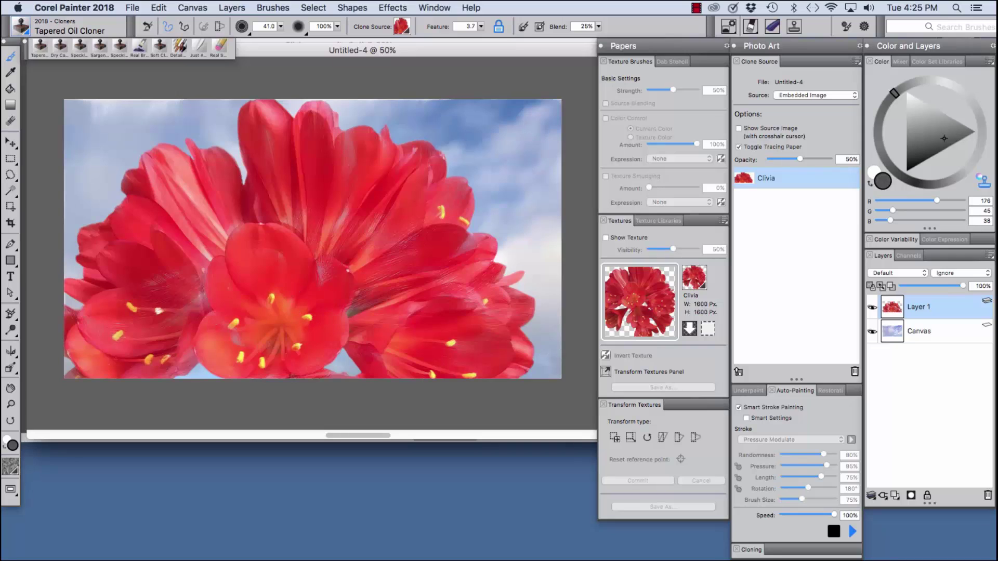
Step: Turn off tracing paper and fill the gaps in the cloned flower with more strokes along the petals and centres
key(super+t)
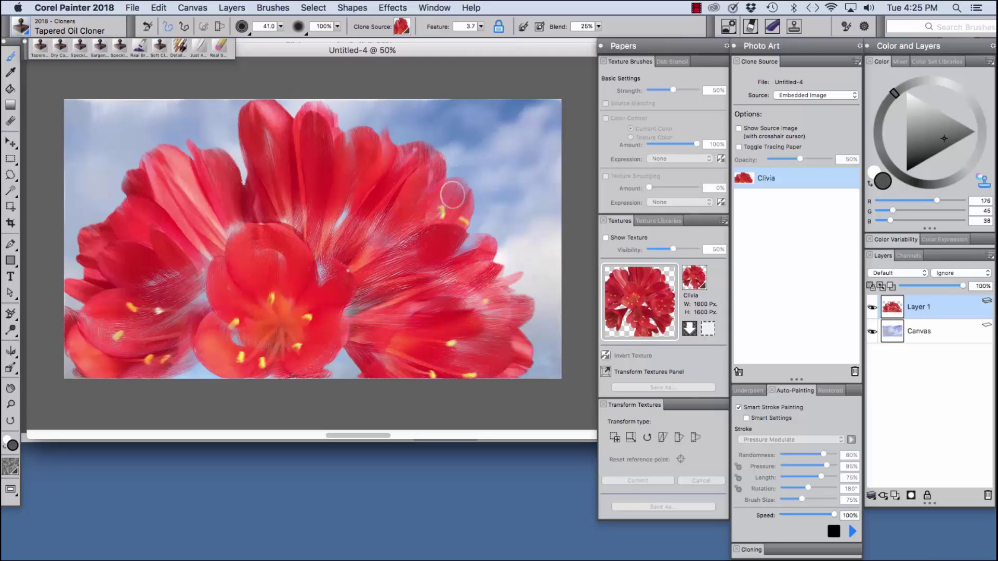
mouse_move(339, 265)
mouse_down()
mouse_move(393, 200)
mouse_move(374, 174)
mouse_move(335, 230)
mouse_move(358, 170)
mouse_up()
mouse_move(303, 254)
mouse_down()
mouse_move(279, 186)
mouse_move(277, 220)
mouse_move(241, 283)
mouse_move(156, 290)
mouse_move(162, 306)
mouse_move(145, 312)
mouse_move(140, 277)
mouse_move(150, 341)
mouse_move(173, 350)
mouse_move(184, 340)
mouse_move(75, 308)
mouse_move(116, 328)
mouse_move(114, 352)
mouse_move(87, 373)
mouse_move(64, 346)
mouse_move(87, 306)
mouse_move(104, 346)
mouse_move(98, 326)
mouse_move(144, 324)
mouse_move(223, 341)
mouse_move(274, 377)
mouse_move(308, 264)
mouse_move(294, 314)
mouse_move(308, 317)
mouse_move(297, 242)
mouse_move(258, 292)
mouse_move(217, 287)
mouse_move(244, 284)
mouse_move(322, 203)
mouse_move(307, 284)
mouse_move(392, 236)
mouse_move(419, 239)
mouse_move(415, 264)
mouse_move(326, 314)
mouse_move(465, 290)
mouse_move(402, 308)
mouse_move(503, 306)
mouse_move(481, 338)
mouse_move(486, 357)
mouse_move(417, 235)
mouse_move(351, 271)
mouse_move(393, 260)
mouse_move(423, 285)
mouse_move(411, 312)
mouse_move(432, 339)
mouse_move(387, 346)
mouse_move(425, 385)
mouse_up()
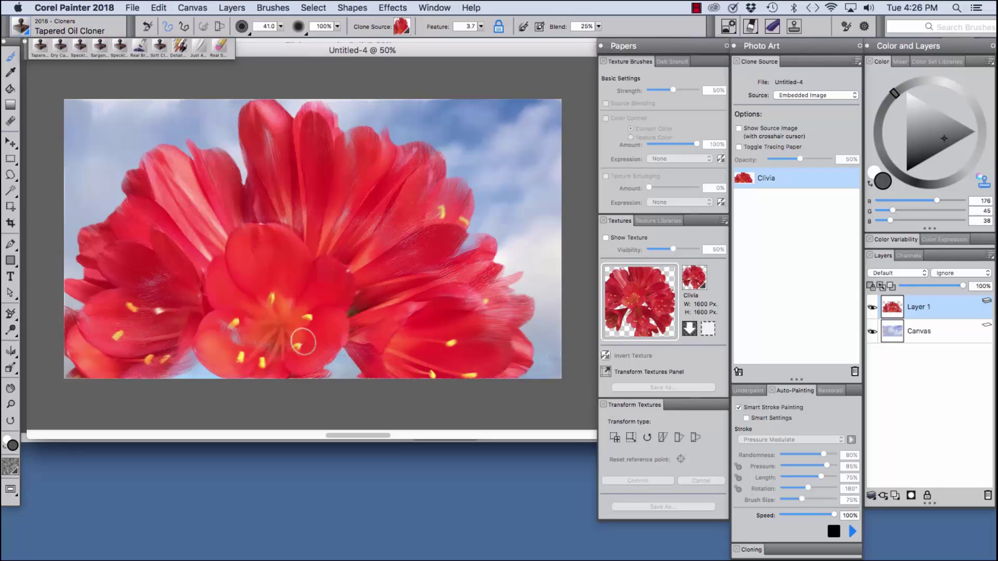
drag(308, 351, 343, 385)
mouse_move(235, 317)
mouse_down()
mouse_move(257, 348)
mouse_move(244, 364)
mouse_up()
mouse_move(158, 293)
mouse_down()
mouse_move(173, 340)
mouse_move(188, 338)
mouse_move(124, 362)
mouse_move(148, 286)
mouse_move(224, 256)
mouse_move(202, 238)
mouse_move(205, 202)
mouse_up()
drag(267, 130, 303, 262)
mouse_move(344, 186)
mouse_down()
mouse_move(349, 234)
mouse_move(325, 294)
mouse_up()
drag(418, 155, 411, 172)
mouse_move(448, 138)
mouse_down()
mouse_move(406, 201)
mouse_move(410, 187)
mouse_move(507, 143)
mouse_move(415, 230)
mouse_move(489, 160)
mouse_move(397, 231)
mouse_move(287, 179)
mouse_move(293, 107)
mouse_move(302, 135)
mouse_move(250, 208)
mouse_move(208, 210)
mouse_move(278, 146)
mouse_move(273, 185)
mouse_move(244, 235)
mouse_move(163, 179)
mouse_move(161, 207)
mouse_up()
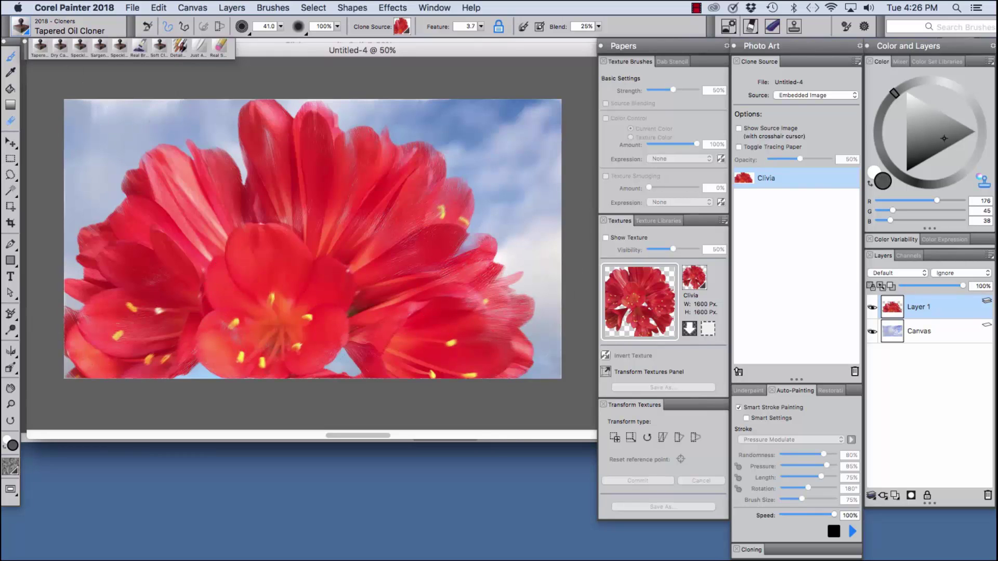
Step: Move the flower on Layer 1 down with the Layer Adjuster so more sky shows above it
click(10, 142)
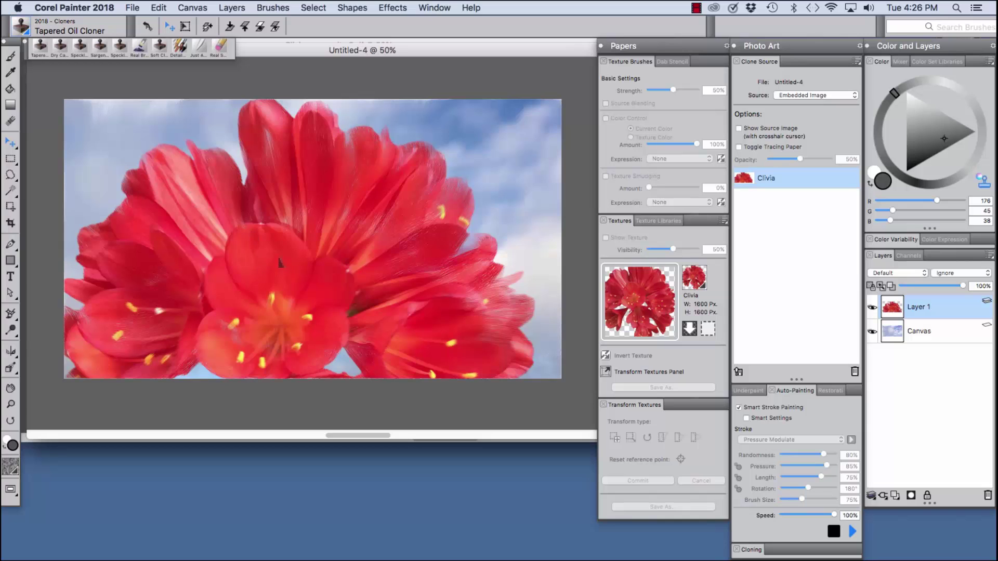
drag(281, 264, 280, 314)
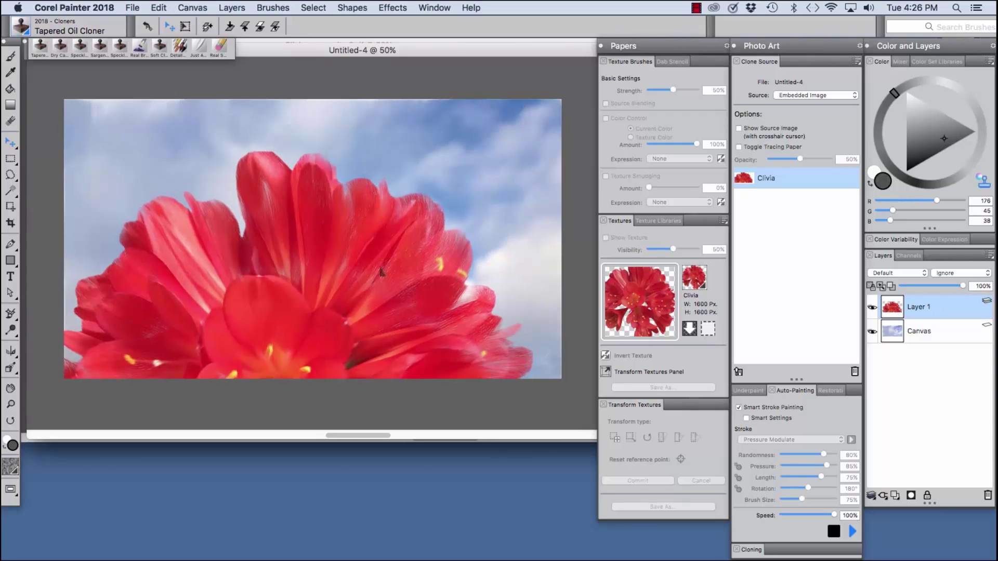
Step: Turn off clone color and paint over the white spot on the lower-left petals with red sampled from the flower
click(10, 56)
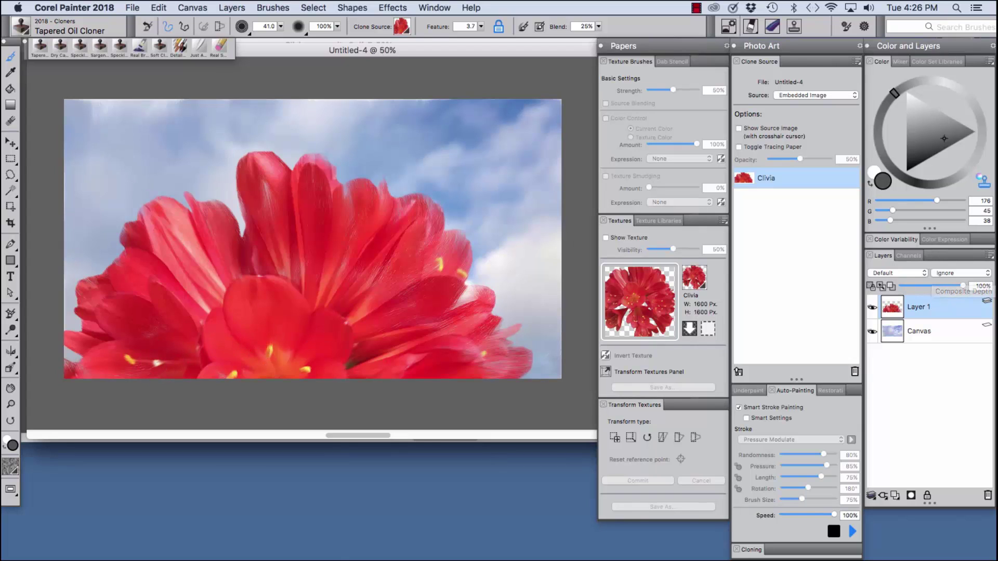
click(984, 181)
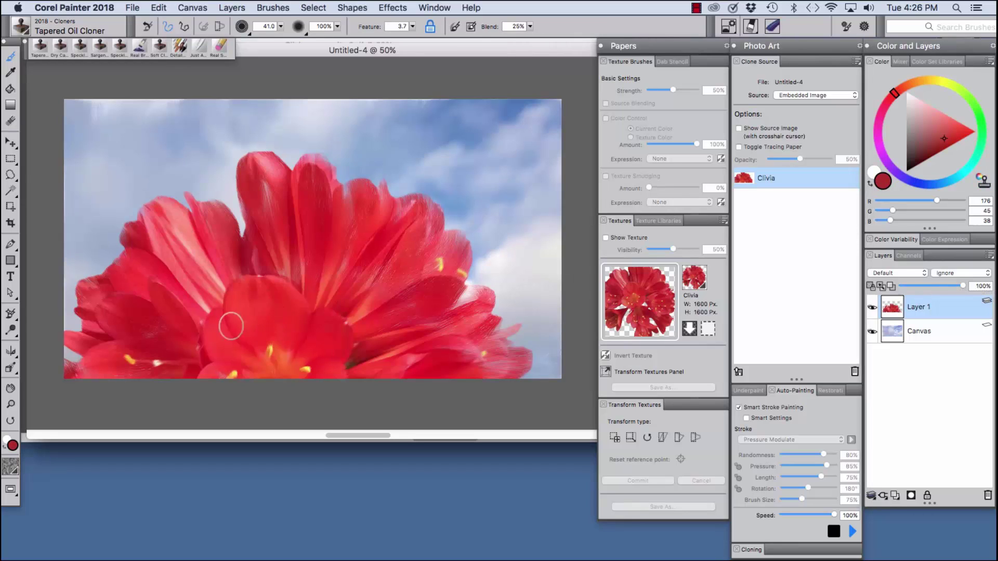
alt+click(179, 359)
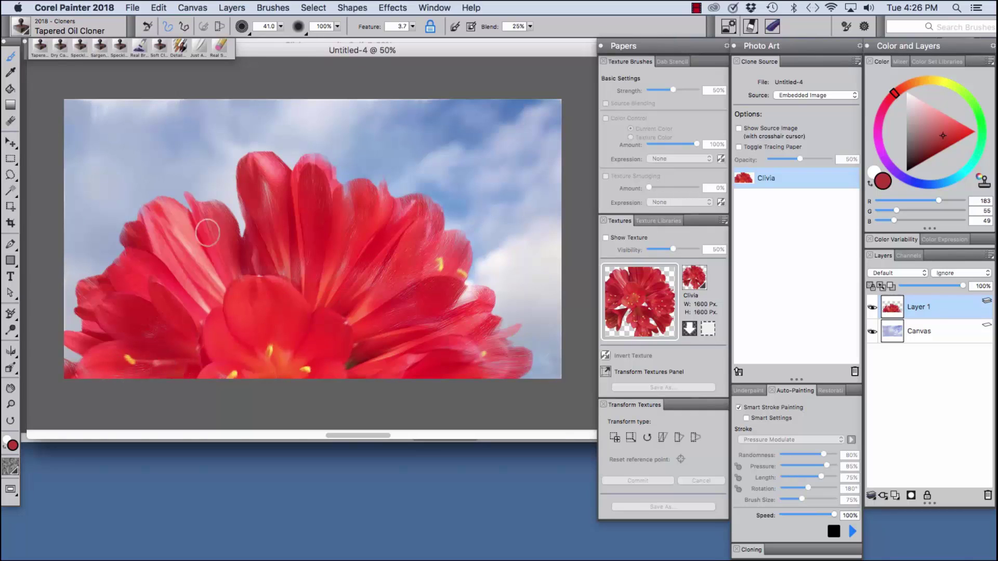
Step: Reduce the Tapered Oil Cloner brush size to 21 and turn clone color back on
click(281, 27)
drag(287, 35, 278, 34)
key(u)
click(983, 179)
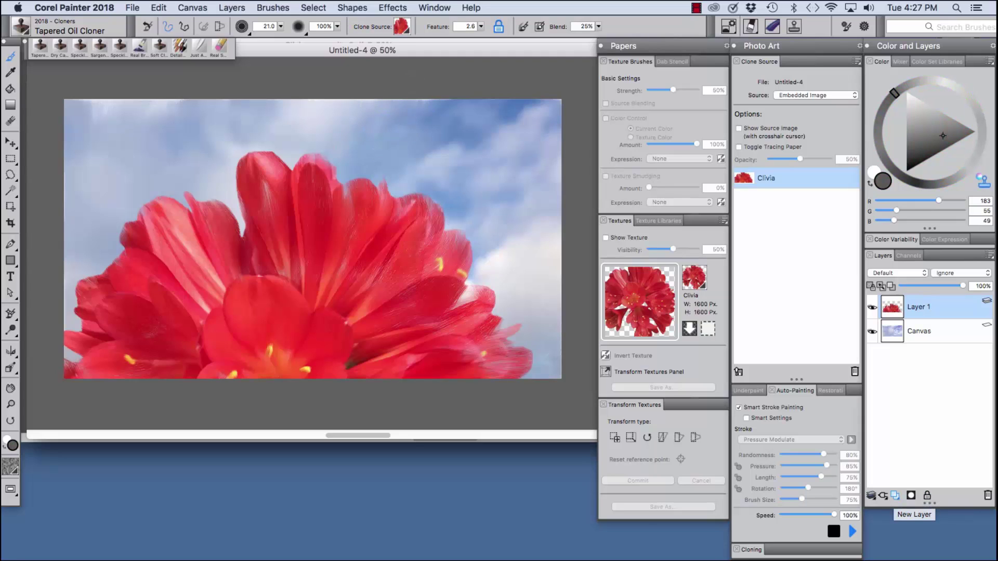
Step: Add a new layer above the flower and set the clone source to the left-facing flying hummingbird texture with its preview shown
click(895, 495)
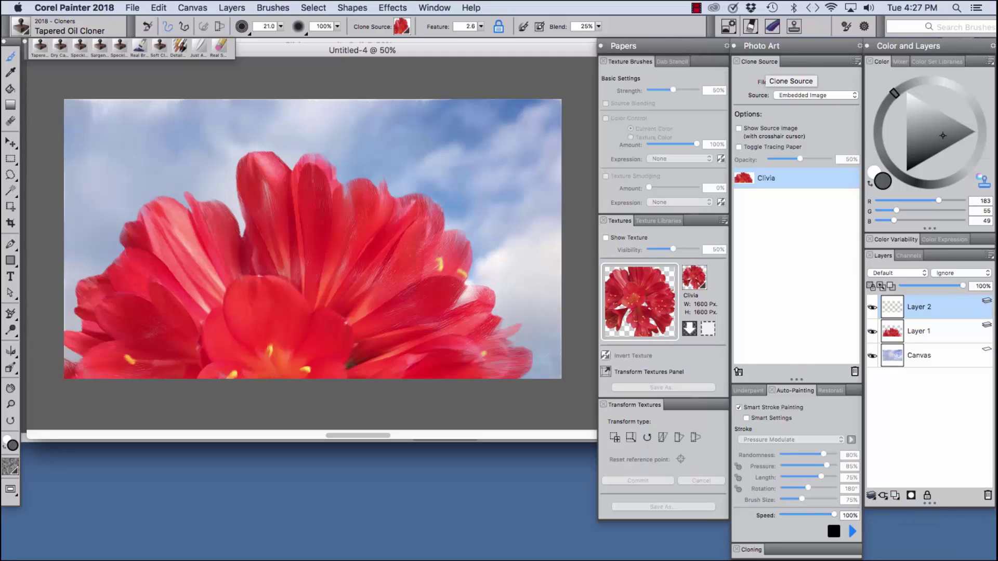
click(814, 96)
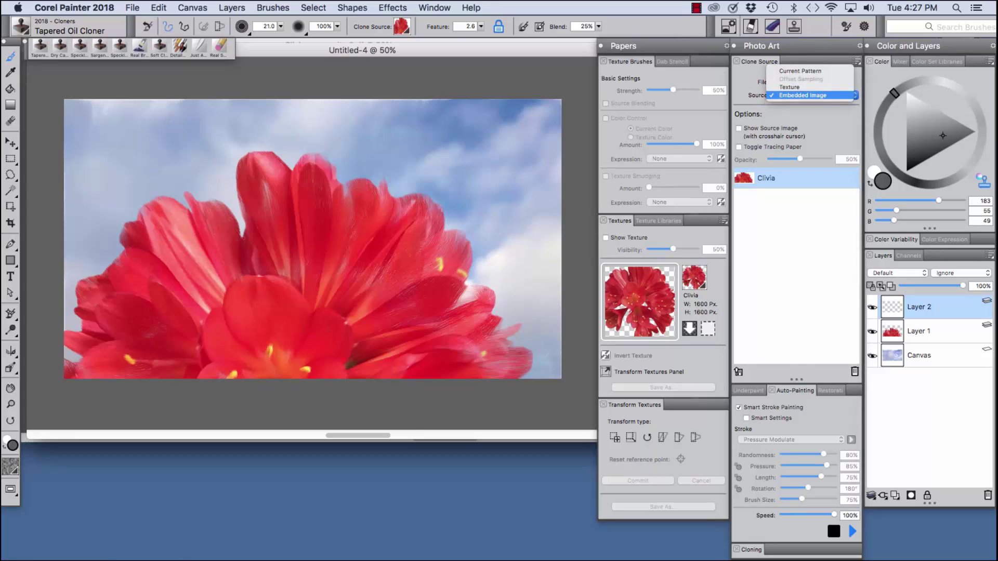
click(789, 86)
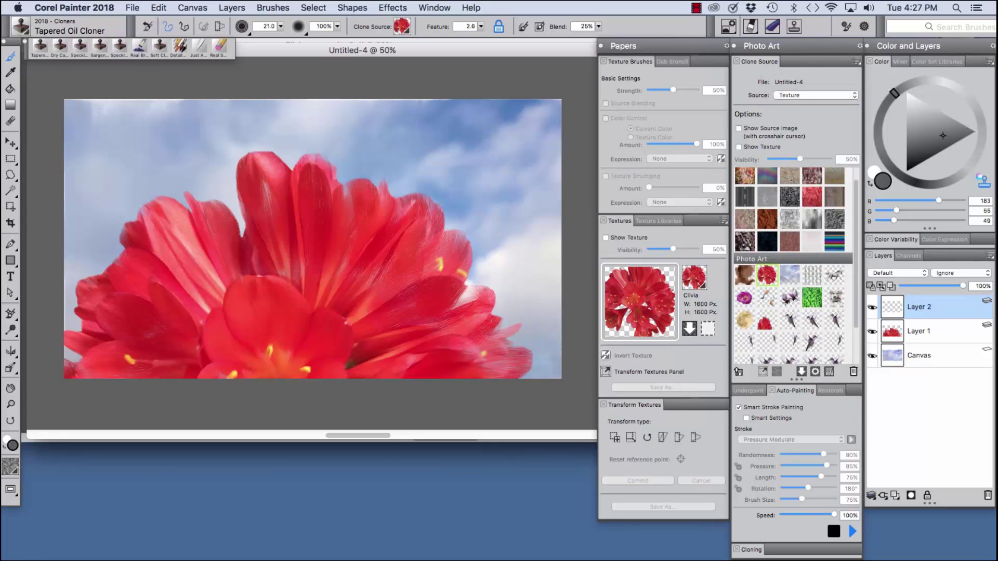
click(790, 321)
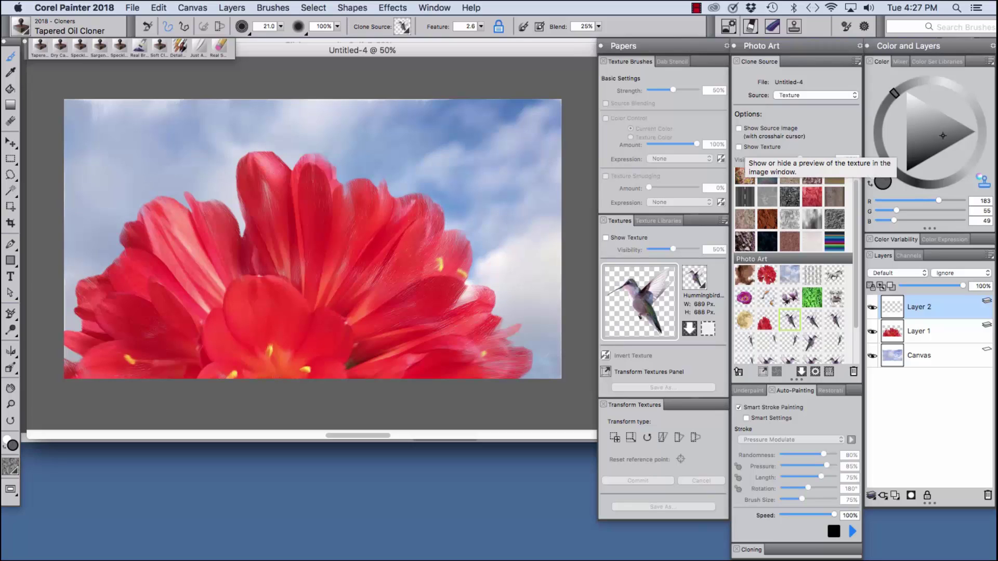
click(761, 147)
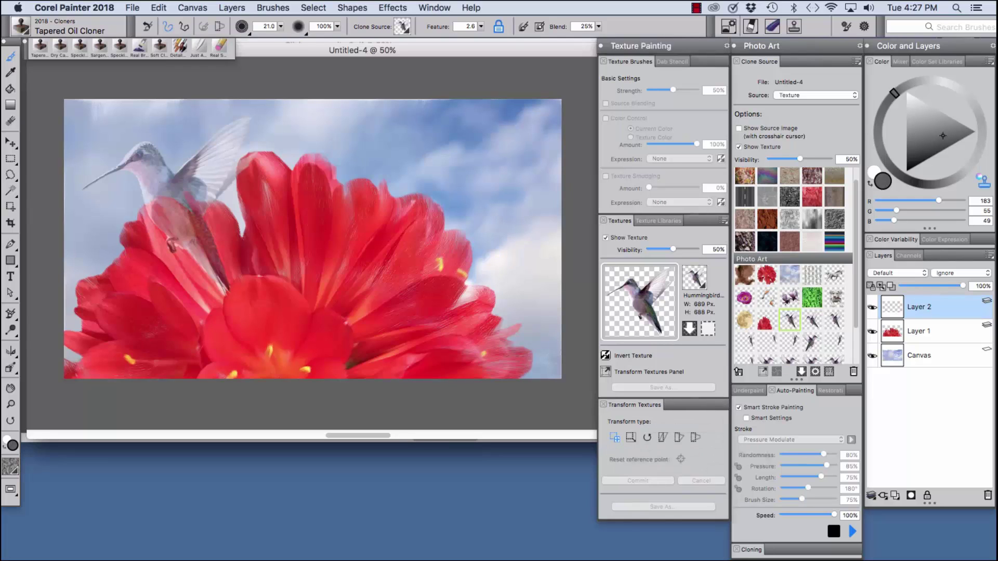
Step: Move the hummingbird texture to the upper-right sky, scale it down there, and commit the transform
click(615, 438)
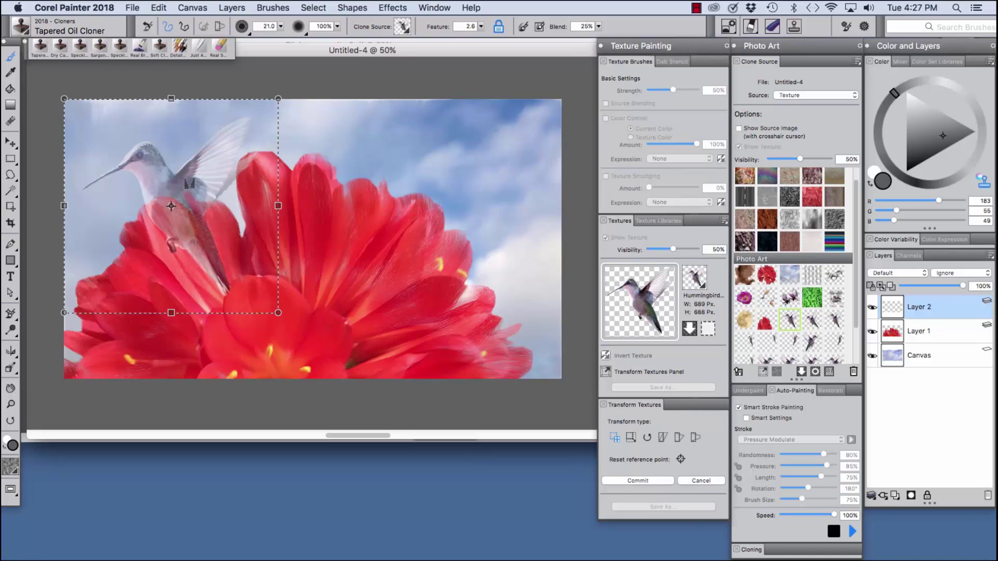
drag(190, 183, 468, 186)
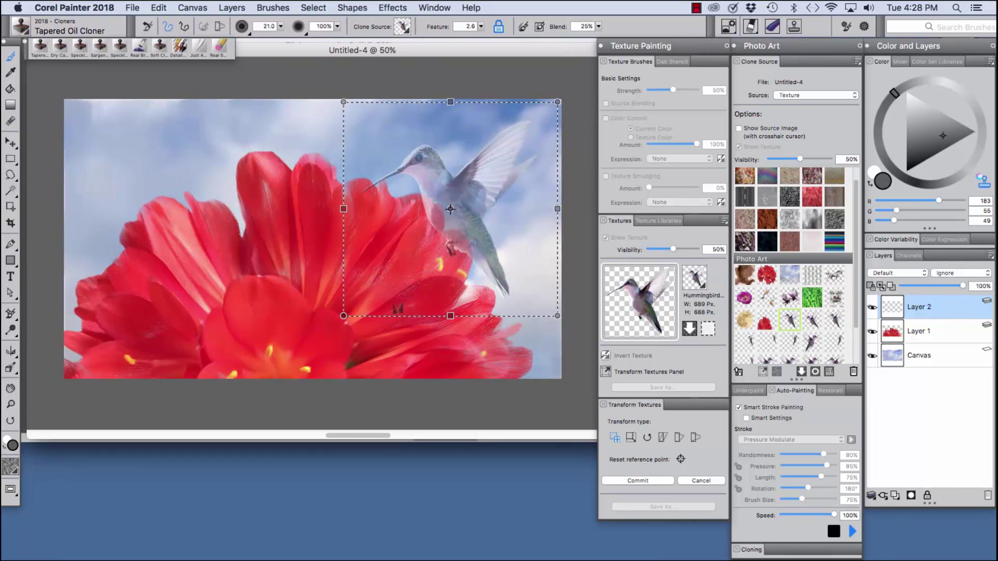
drag(344, 315, 390, 261)
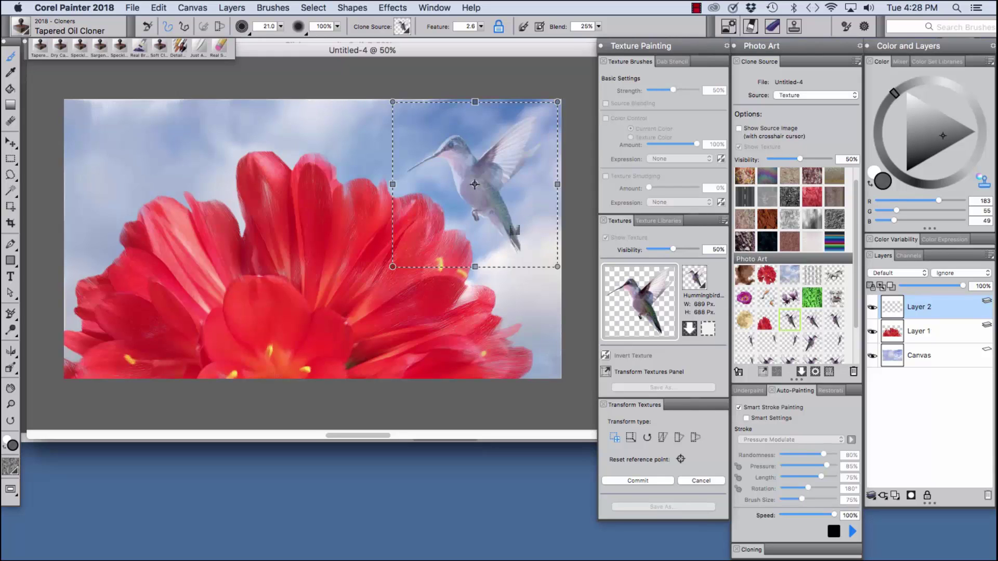
mouse_move(229, 549)
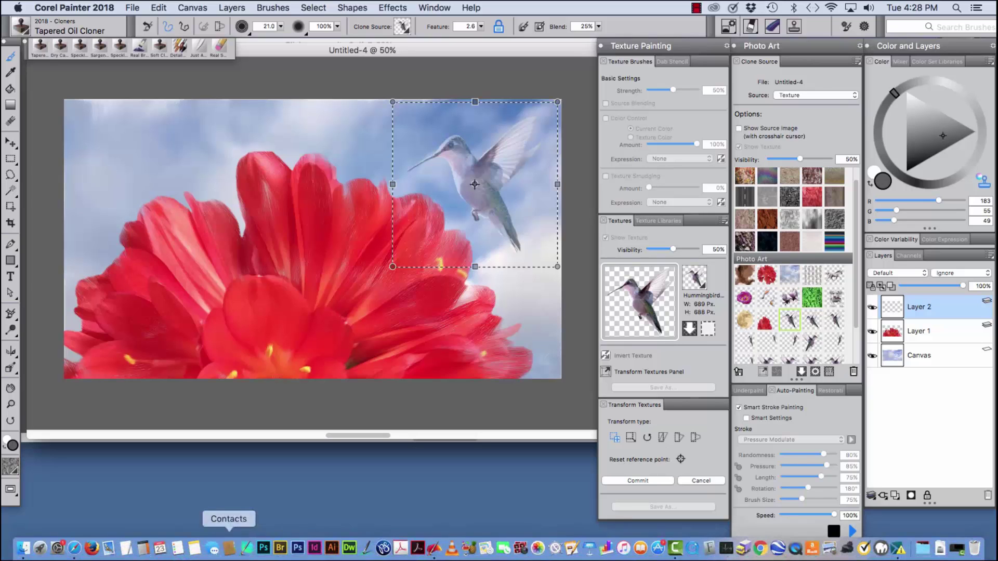
key(Return)
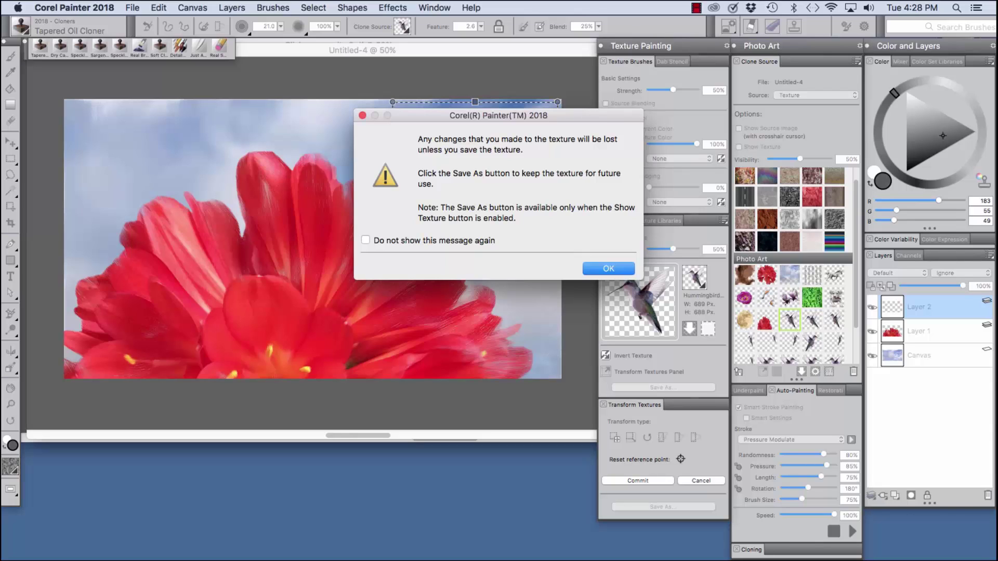
click(608, 269)
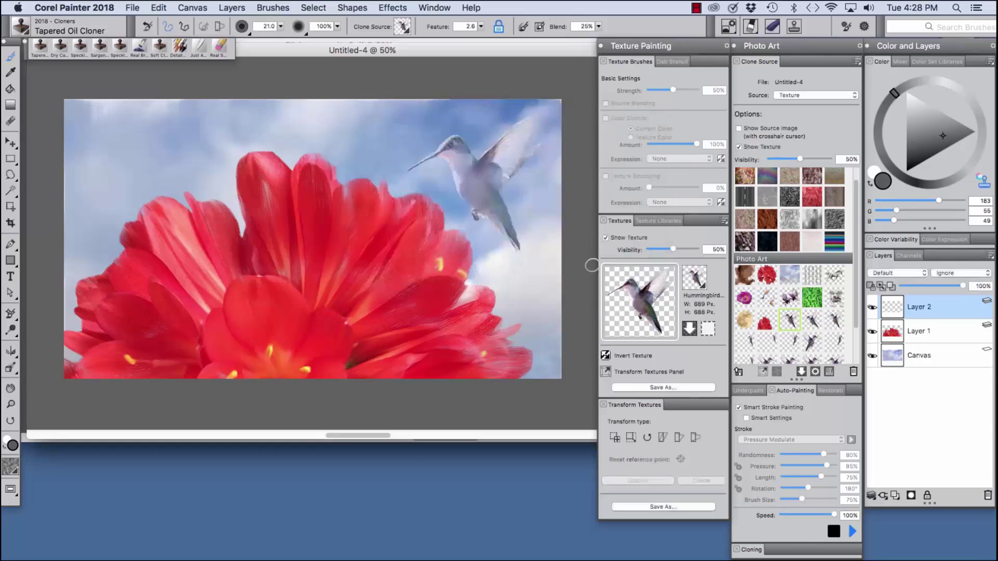
Step: Save the transformed hummingbird texture as "Hummingbird fly 4 small cr 2"
click(663, 388)
key(Right)
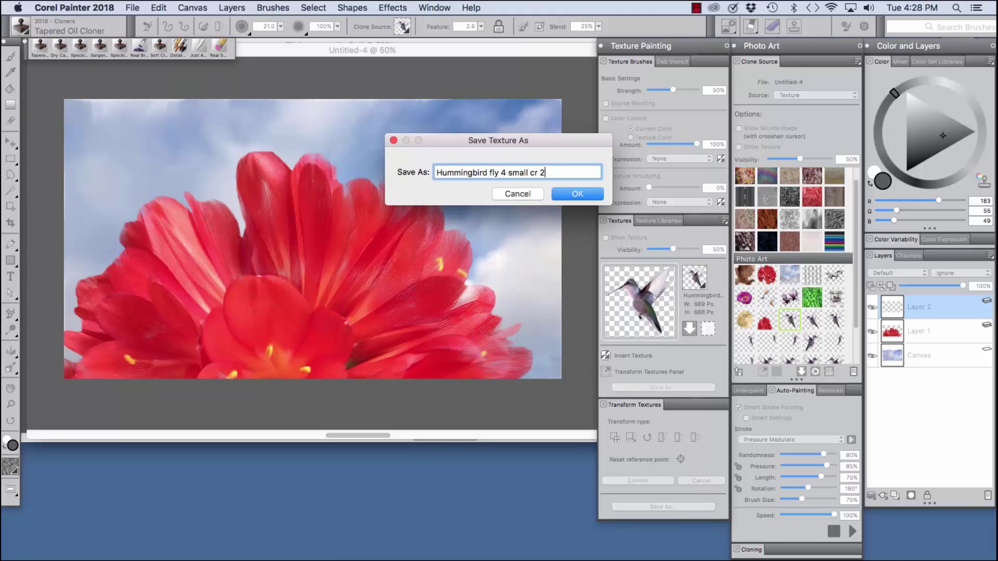
key(Return)
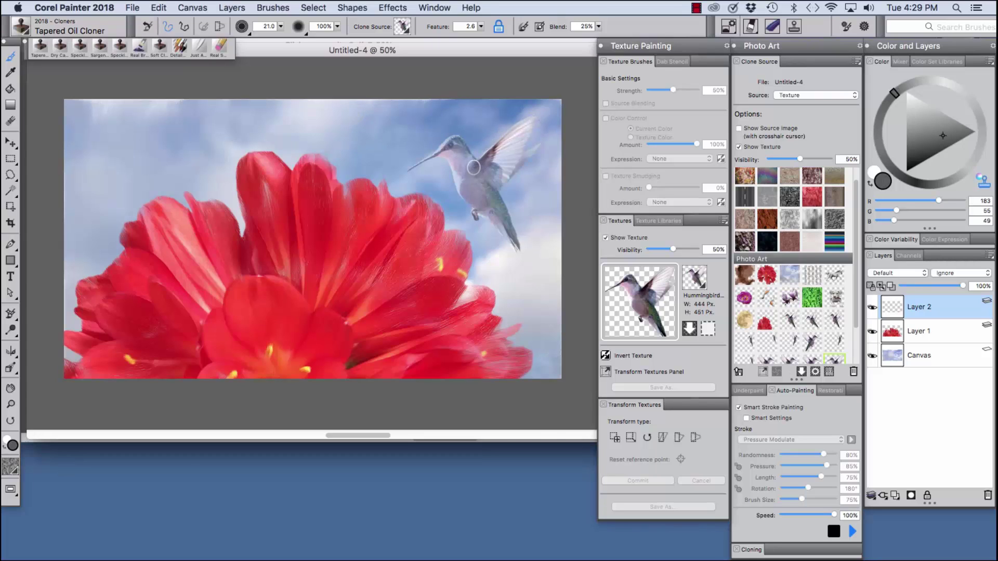
Step: Clone the hummingbird onto Layer 2 with strokes following its wing, head, body and tail
mouse_move(476, 166)
mouse_down()
mouse_move(524, 138)
mouse_move(491, 158)
mouse_move(528, 145)
mouse_up()
drag(484, 175, 519, 163)
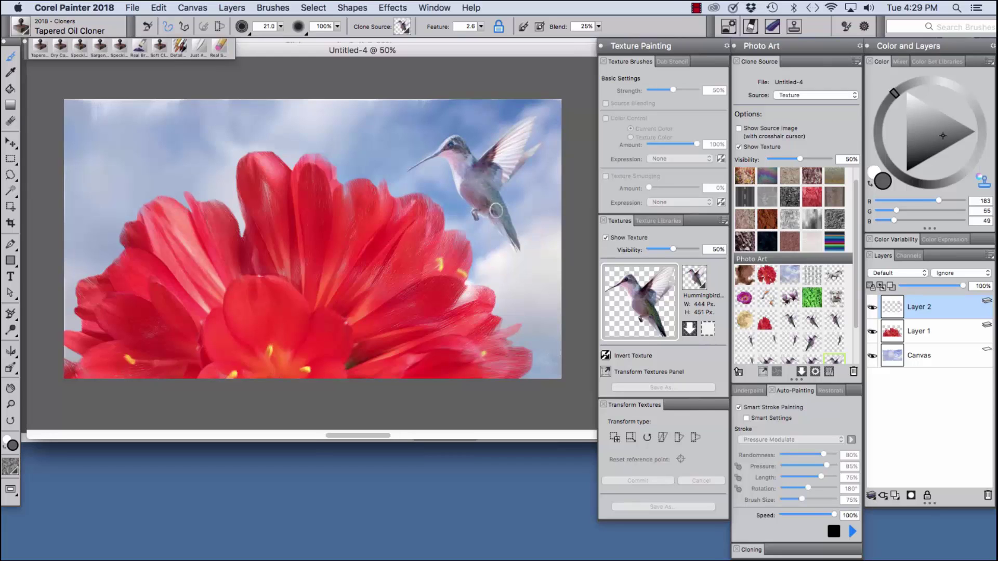
drag(479, 179, 504, 213)
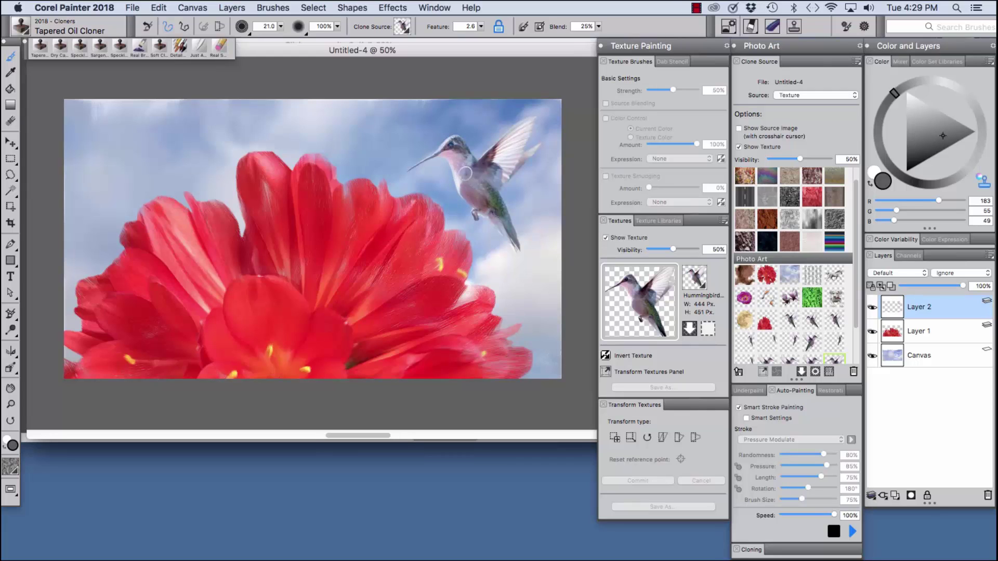
mouse_move(460, 147)
mouse_down()
mouse_move(500, 201)
mouse_move(504, 227)
mouse_move(485, 204)
mouse_move(510, 240)
mouse_up()
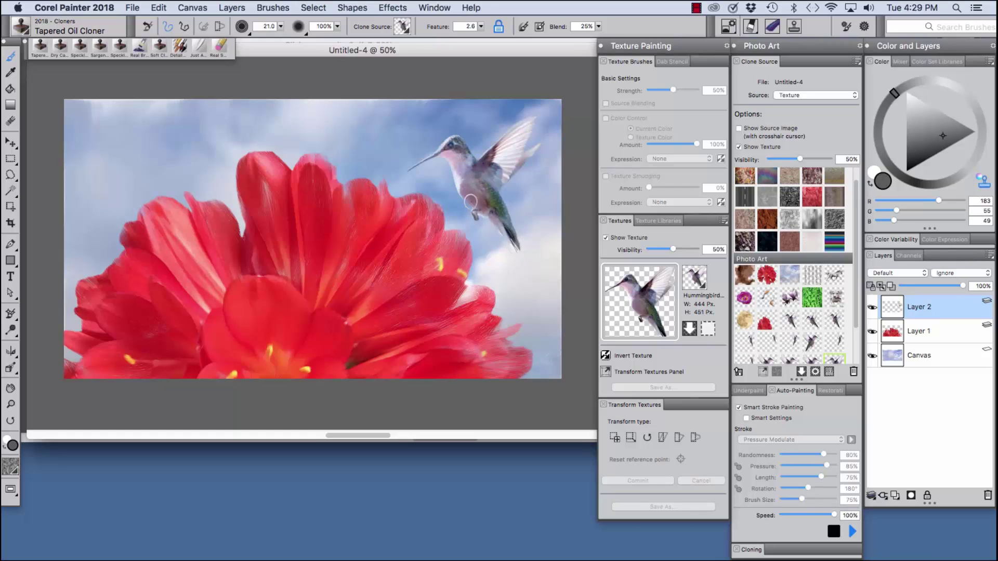
drag(472, 205, 490, 219)
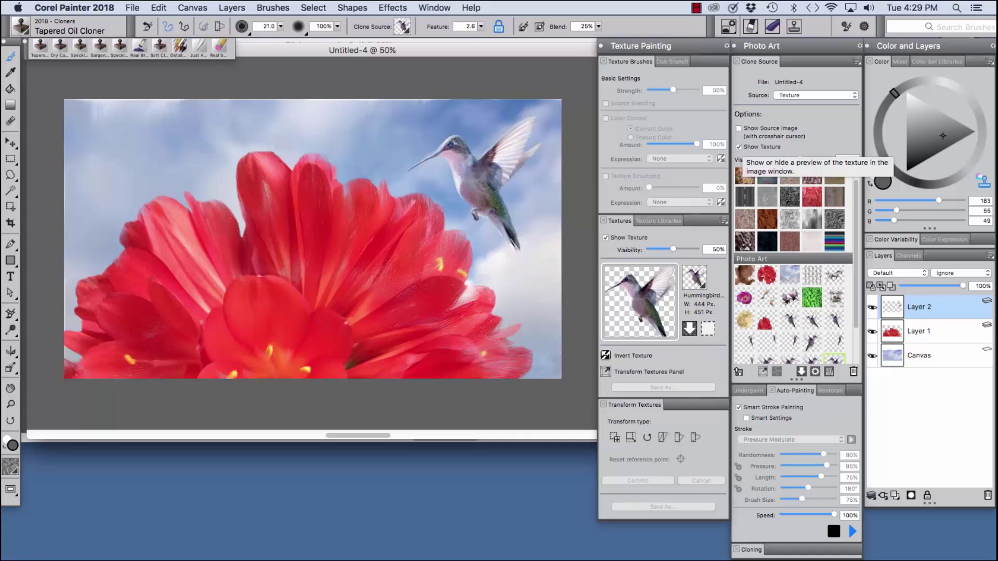
Step: Hide the texture preview and refine the cloned hummingbird with more strokes over its head, body and tail
click(738, 147)
mouse_move(450, 147)
mouse_down()
mouse_move(428, 150)
mouse_move(458, 139)
mouse_move(416, 164)
mouse_move(463, 139)
mouse_move(438, 152)
mouse_move(452, 147)
mouse_move(461, 178)
mouse_move(452, 145)
mouse_move(467, 194)
mouse_move(480, 186)
mouse_move(468, 185)
mouse_move(468, 162)
mouse_move(489, 187)
mouse_move(463, 153)
mouse_move(492, 178)
mouse_move(473, 161)
mouse_move(482, 160)
mouse_move(465, 150)
mouse_move(489, 169)
mouse_move(482, 161)
mouse_move(477, 171)
mouse_move(532, 119)
mouse_move(487, 178)
mouse_move(535, 140)
mouse_move(480, 194)
mouse_move(490, 175)
mouse_move(515, 251)
mouse_move(466, 195)
mouse_move(473, 199)
mouse_move(456, 166)
mouse_move(467, 157)
mouse_move(429, 152)
mouse_move(467, 149)
mouse_move(457, 141)
mouse_move(463, 170)
mouse_move(459, 137)
mouse_move(436, 150)
mouse_move(472, 146)
mouse_move(481, 187)
mouse_move(461, 146)
mouse_move(481, 188)
mouse_move(466, 157)
mouse_move(465, 198)
mouse_move(524, 256)
mouse_up()
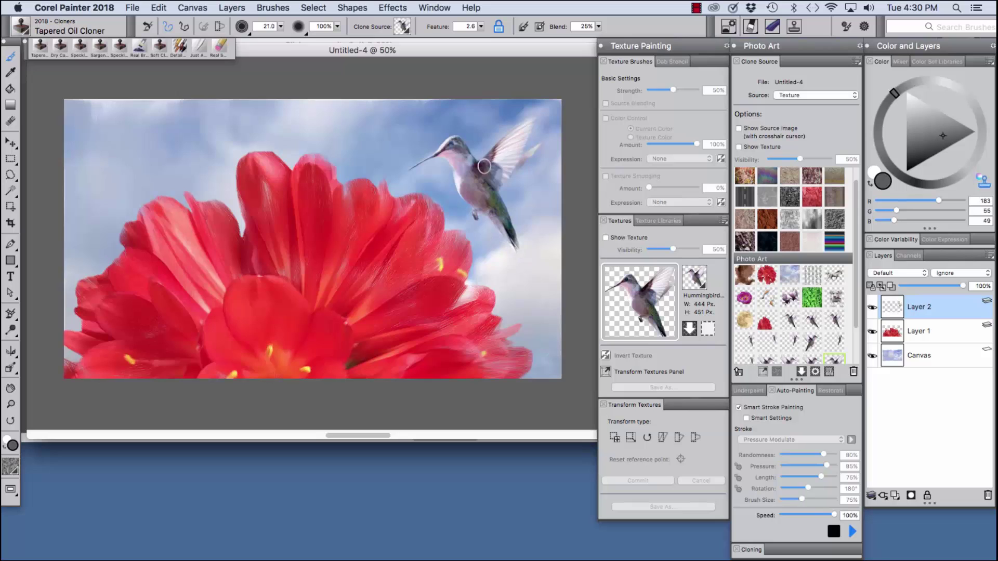
drag(487, 193, 477, 214)
drag(455, 148, 456, 149)
drag(466, 187, 470, 193)
Step: Add another new layer and choose the "Hummingbird flying 5" texture as clone source with its preview shown
click(895, 495)
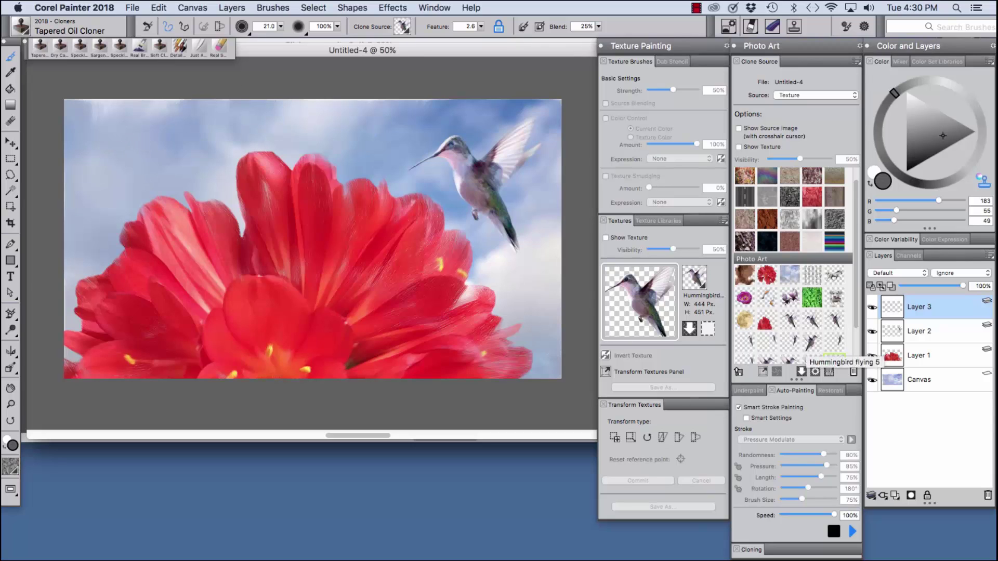
click(810, 345)
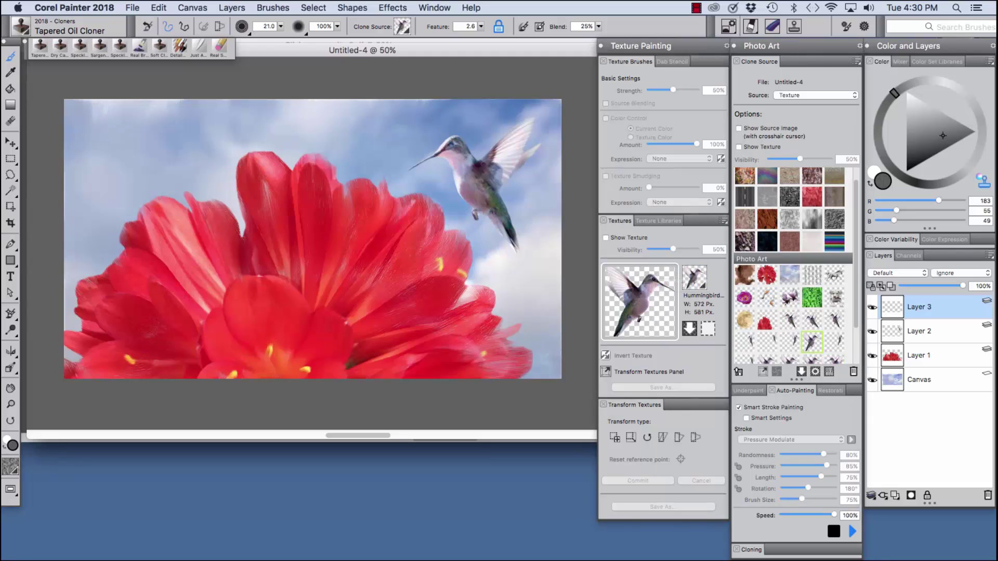
click(739, 147)
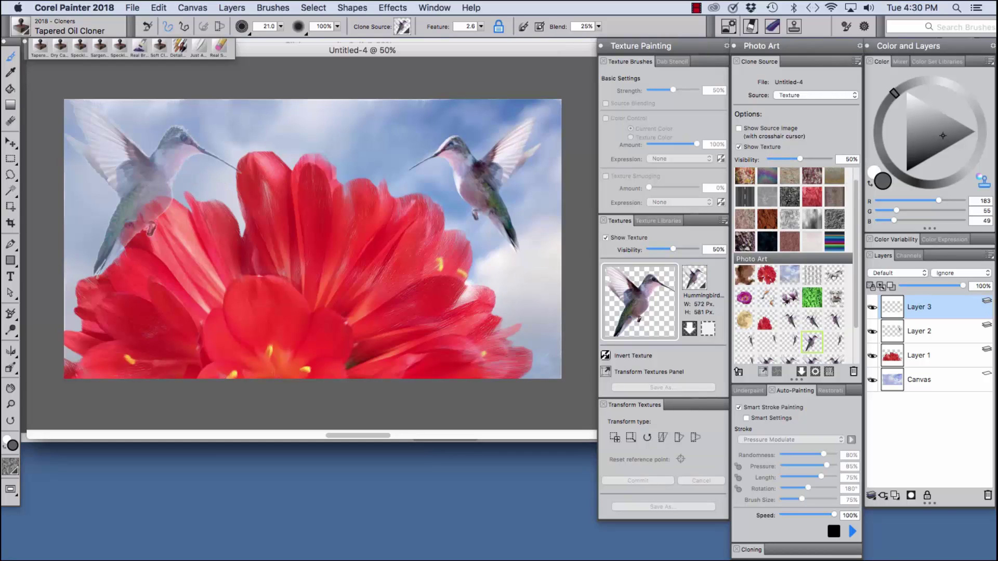
Step: Scale the second hummingbird texture to about 251 by 255 px, place it in the upper-left sky, and commit the transform
click(615, 437)
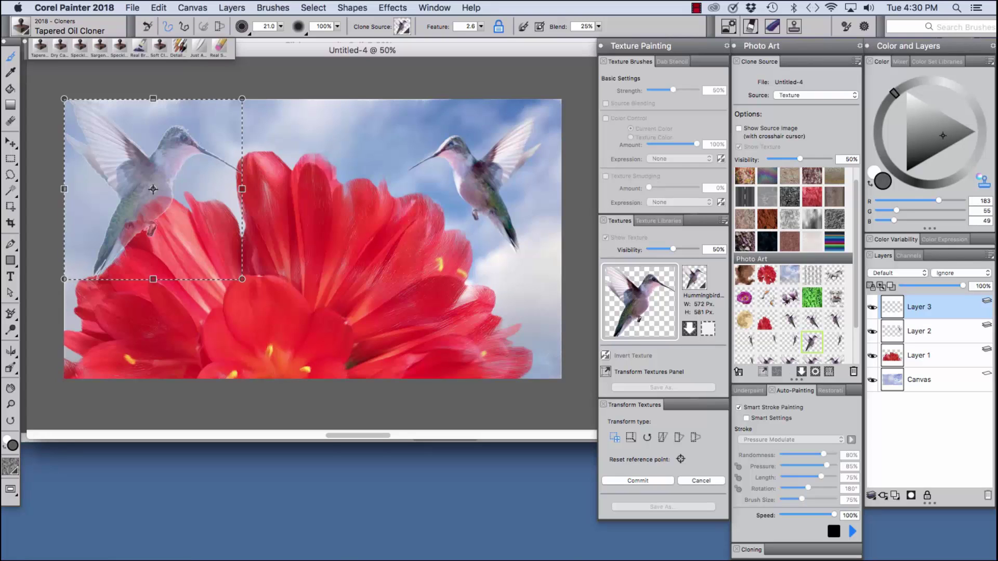
drag(242, 279, 152, 187)
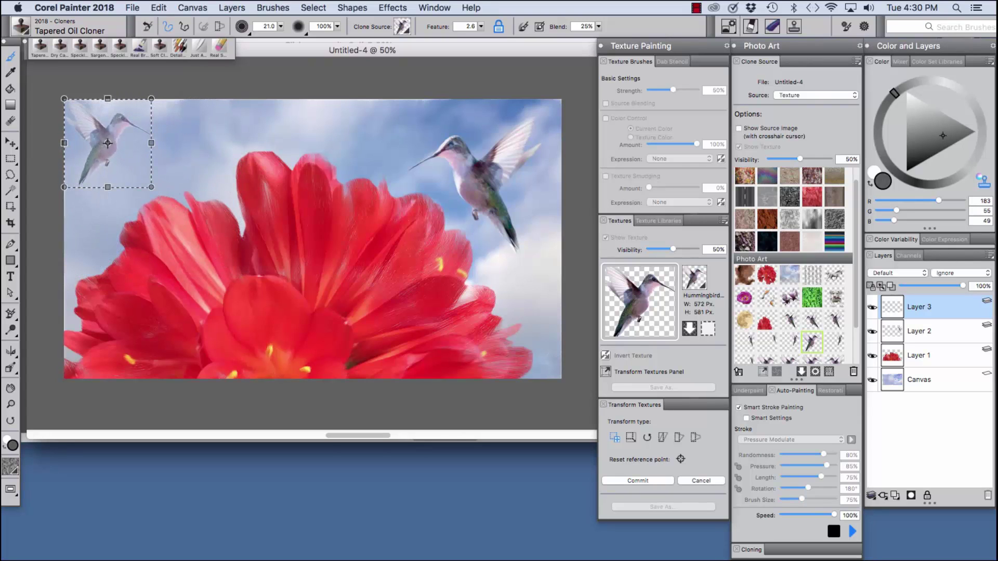
drag(108, 143, 122, 153)
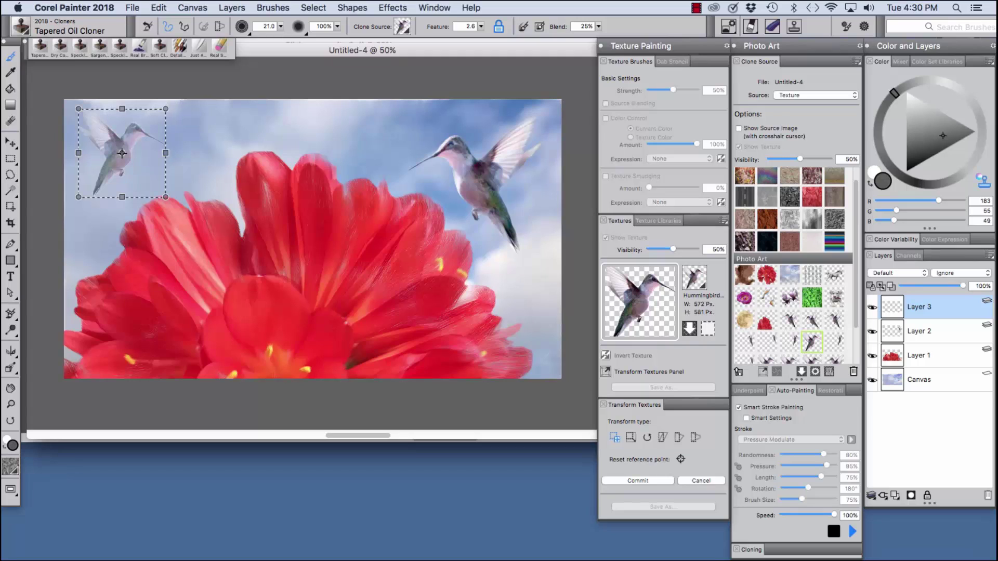
drag(166, 197, 156, 188)
drag(117, 148, 123, 149)
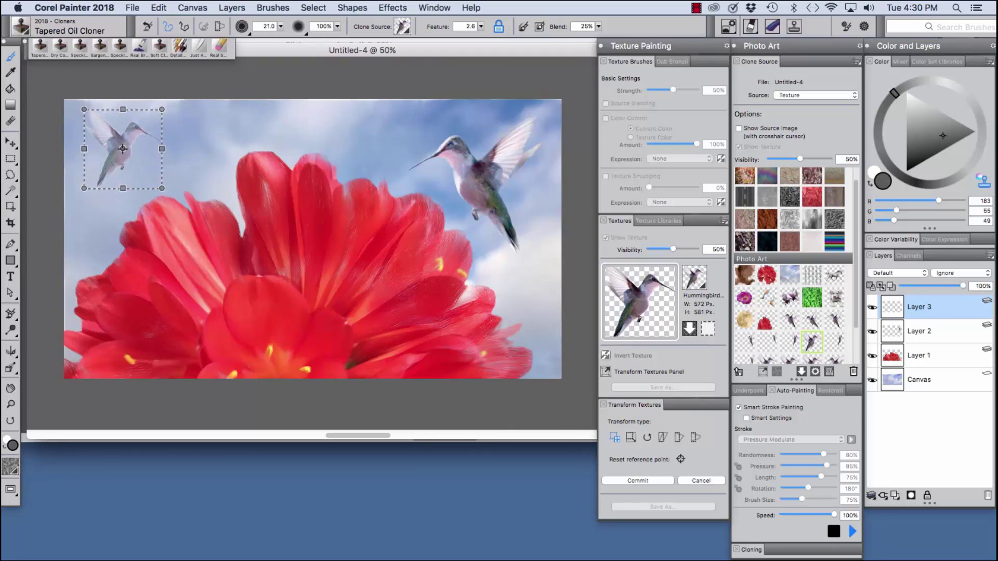
key(Return)
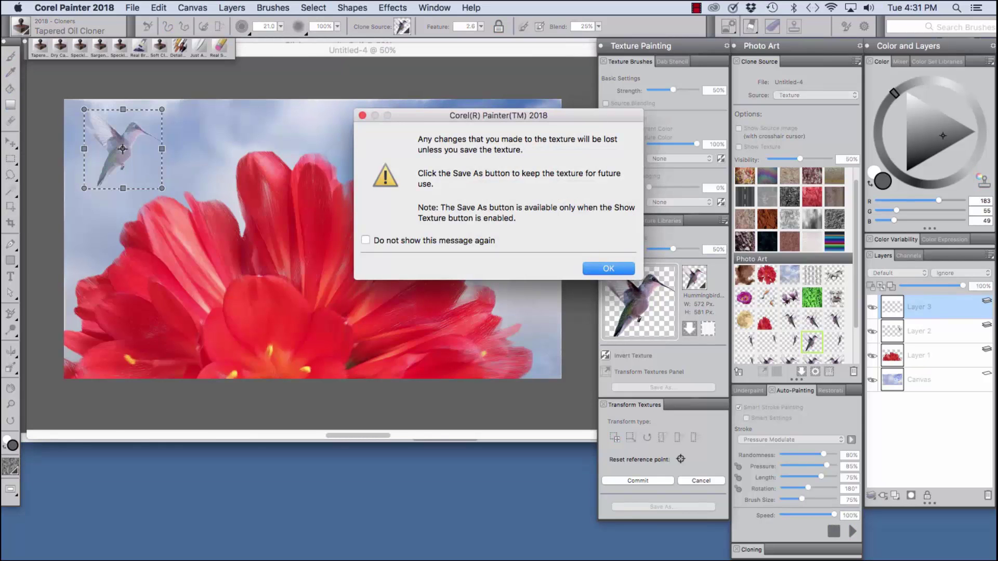
click(598, 268)
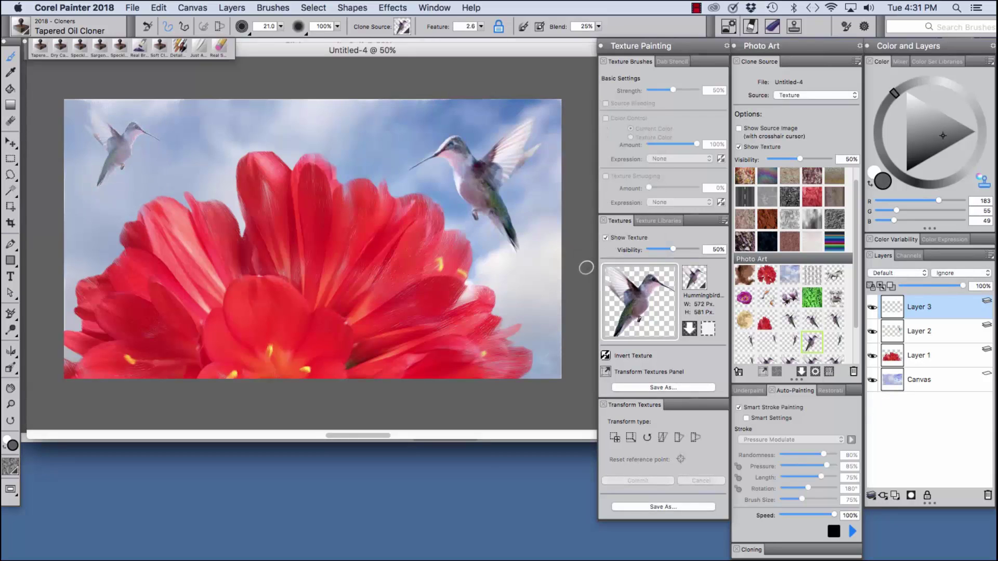
Step: Save the resized second hummingbird texture as "Hummingbird flying 5 a"
click(663, 387)
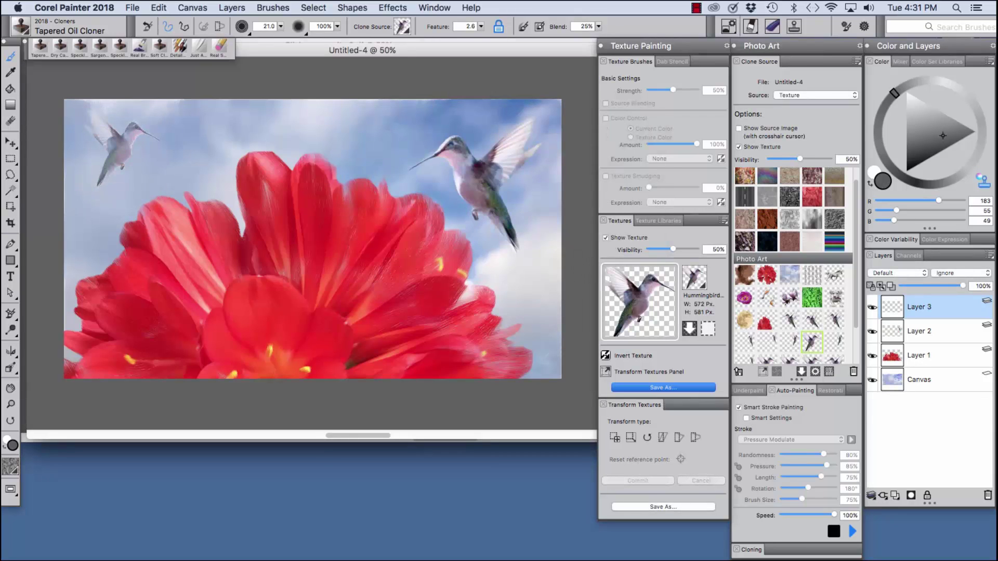
key(Right)
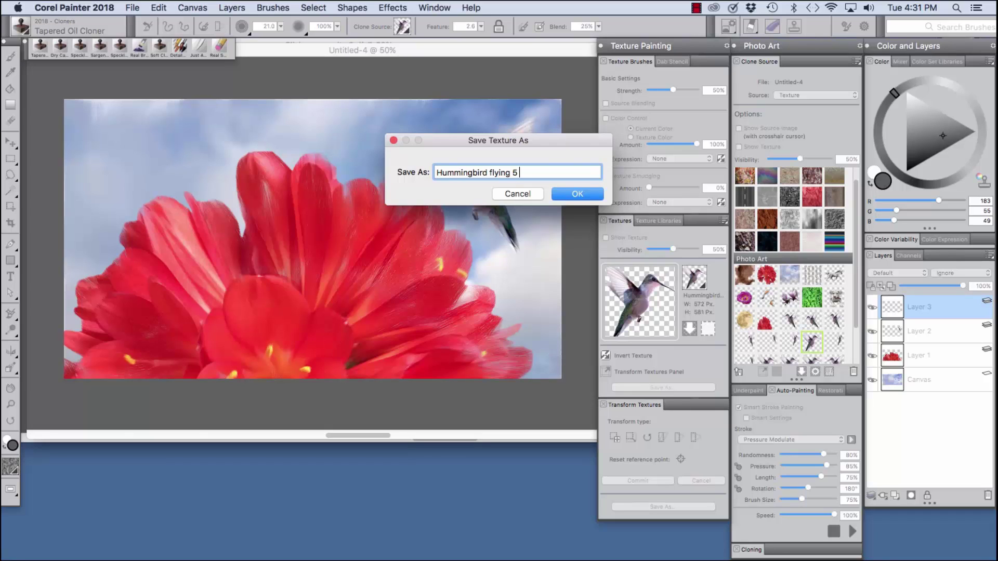
text(a)
key(Return)
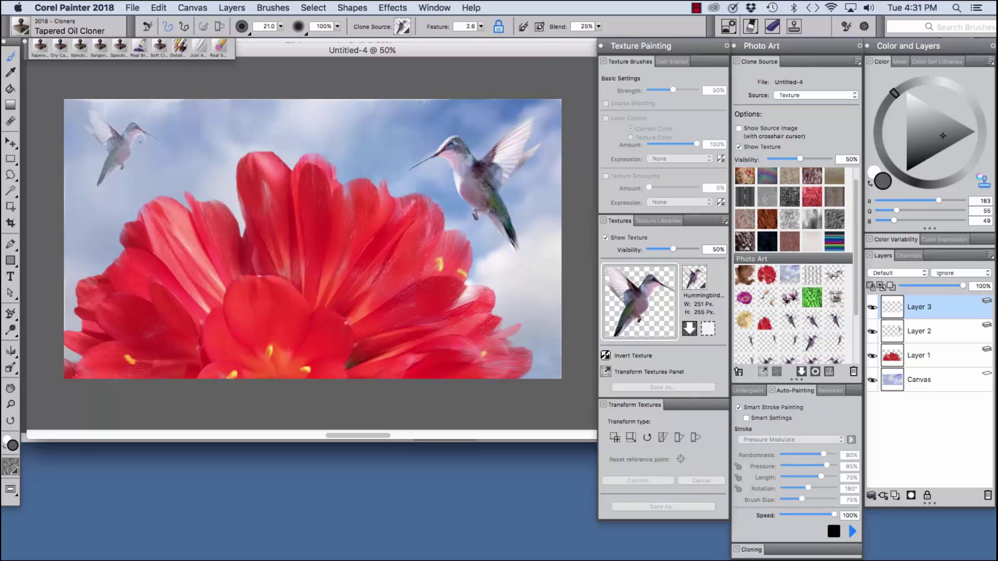
Step: Clone the small hummingbird in the upper-left sky onto Layer 3 with strokes over its body, head and wings
drag(126, 140, 132, 127)
mouse_move(123, 143)
mouse_down()
mouse_move(135, 124)
mouse_move(101, 179)
mouse_move(113, 161)
mouse_move(92, 115)
mouse_up()
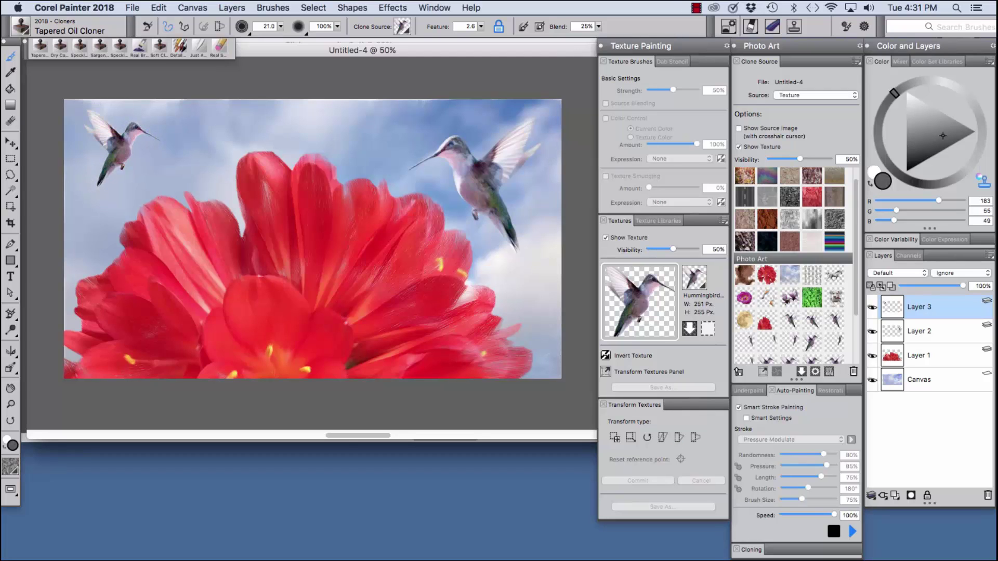
Step: Lower the opacity of Layer 3, which holds the small hummingbird
drag(962, 286, 962, 286)
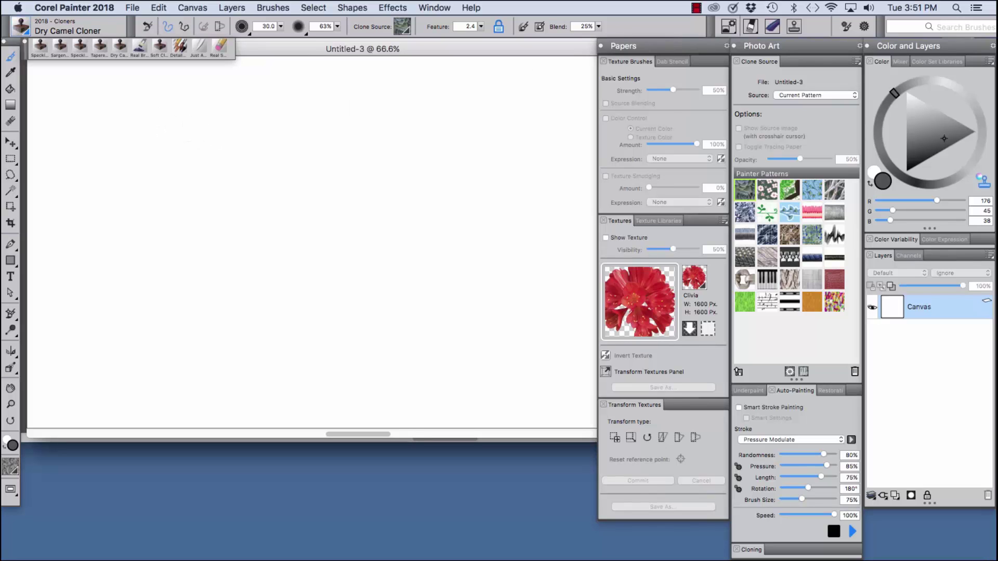
Step: With Current Pattern as clone source, paint a curved stroke and a succulent rosette on the blank canvas using the Dry Camel Cloner
click(815, 95)
click(811, 139)
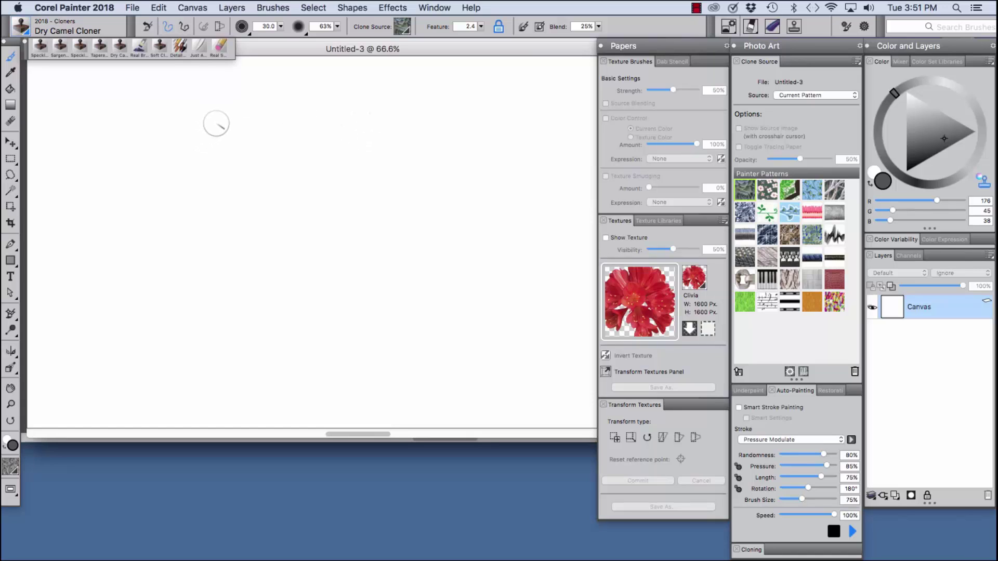
mouse_move(113, 97)
mouse_down()
mouse_move(155, 132)
mouse_move(217, 272)
mouse_move(254, 278)
mouse_up()
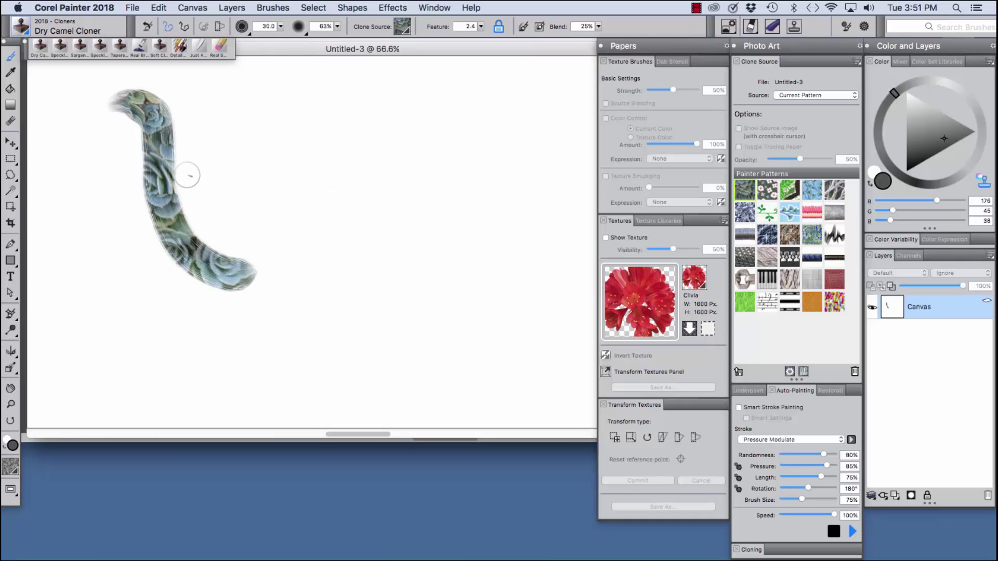
mouse_move(159, 167)
mouse_down()
mouse_move(134, 178)
mouse_move(166, 187)
mouse_move(147, 163)
mouse_move(164, 197)
mouse_move(155, 171)
mouse_move(141, 210)
mouse_move(163, 179)
mouse_move(138, 190)
mouse_move(147, 183)
mouse_move(139, 166)
mouse_move(170, 201)
mouse_move(148, 174)
mouse_move(166, 161)
mouse_move(151, 159)
mouse_move(189, 189)
mouse_move(153, 194)
mouse_move(169, 158)
mouse_move(98, 204)
mouse_move(161, 177)
mouse_move(125, 214)
mouse_move(137, 168)
mouse_move(144, 200)
mouse_move(108, 158)
mouse_move(139, 184)
mouse_move(121, 198)
mouse_move(147, 156)
mouse_move(133, 206)
mouse_move(163, 154)
mouse_up()
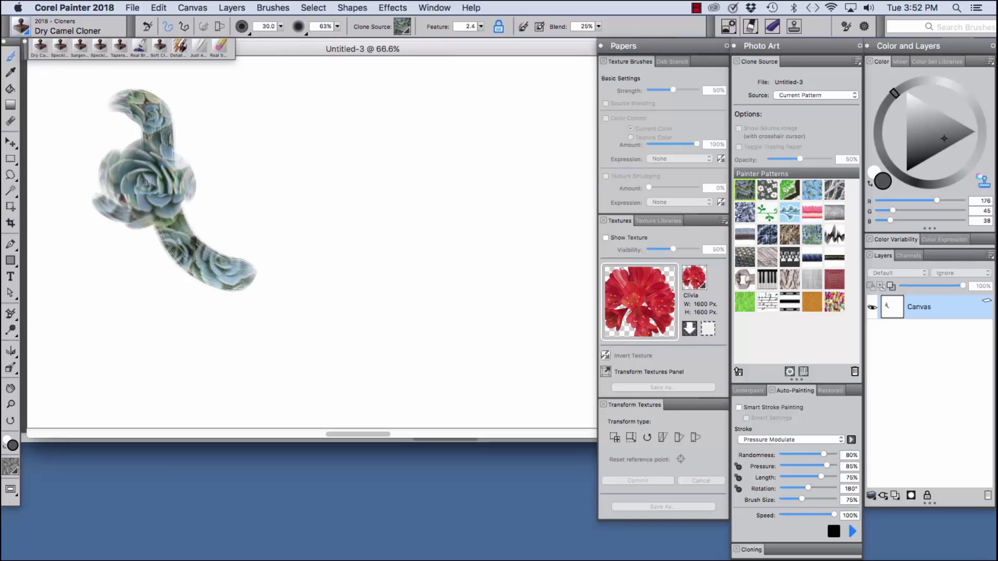
Step: Choose the Tapered Oil Cloner and paint two thin crossing strokes of the succulent pattern beside the first sample
click(21, 27)
click(171, 137)
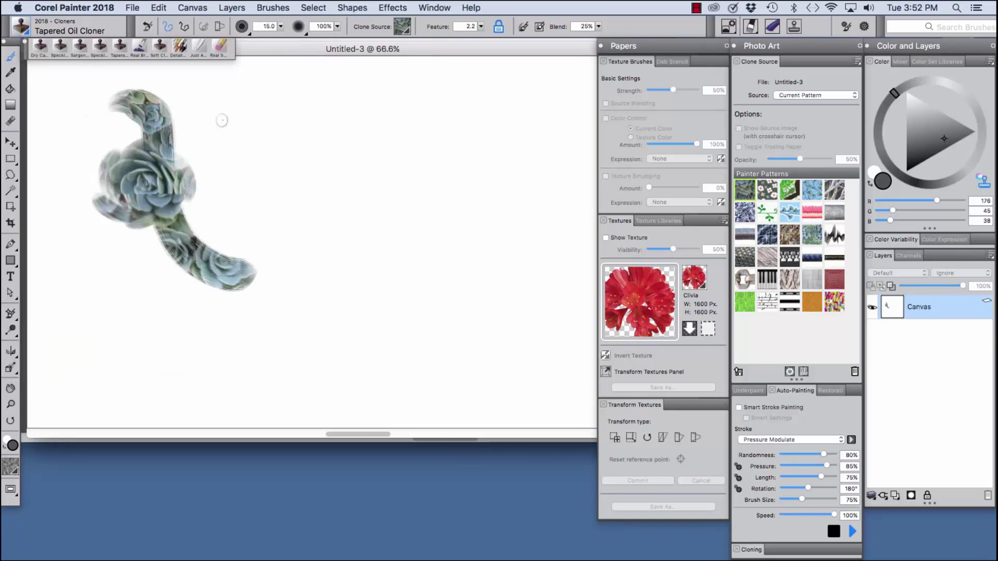
drag(213, 94, 291, 191)
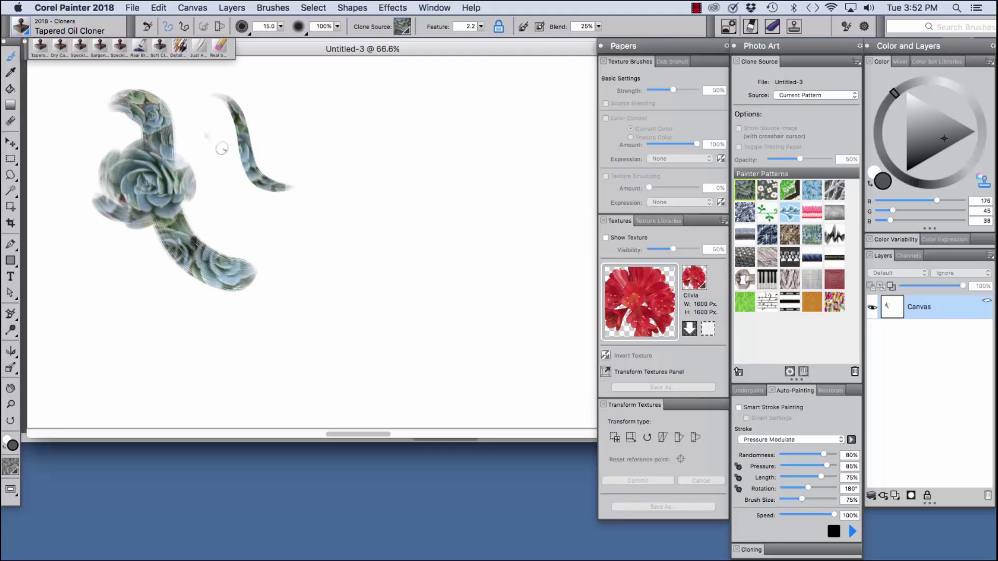
drag(235, 151, 318, 115)
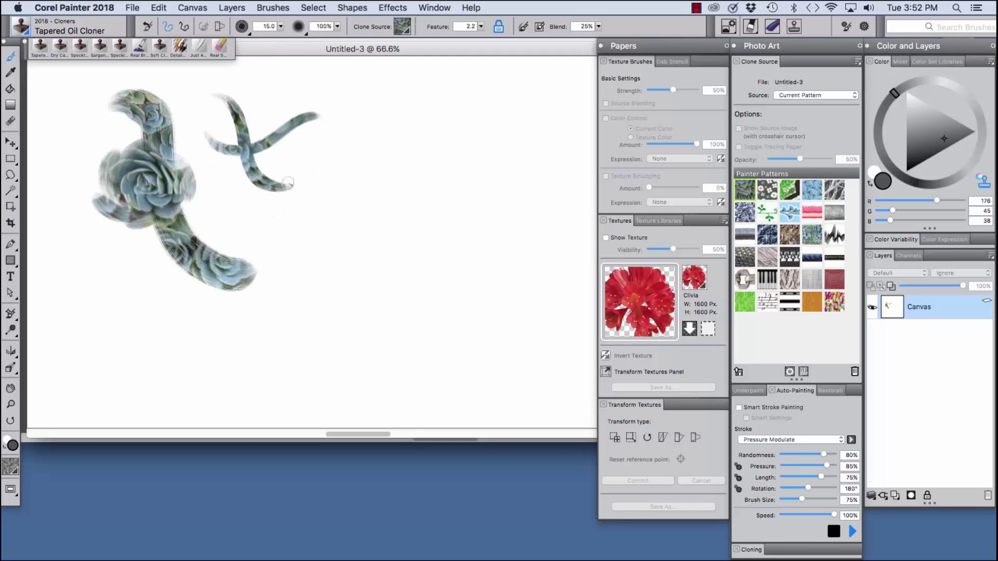
Step: Choose the Speckle Oil Cloner and paint several broad, blended curved strokes in the middle of the canvas
click(21, 26)
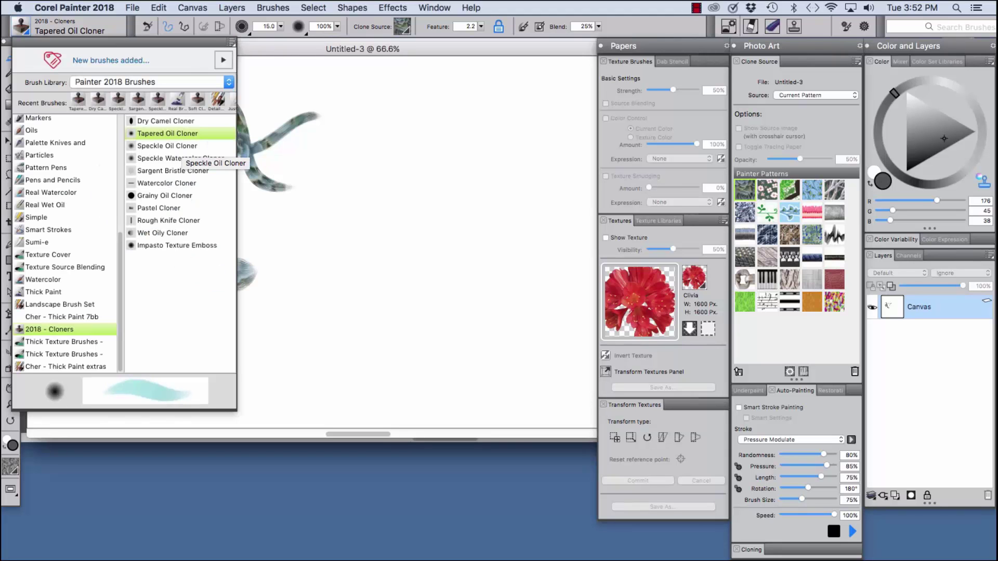
click(177, 147)
drag(332, 83, 393, 211)
mouse_move(312, 145)
mouse_down()
mouse_move(457, 103)
mouse_move(356, 213)
mouse_move(353, 253)
mouse_up()
mouse_move(325, 196)
mouse_down()
mouse_move(396, 267)
mouse_move(457, 275)
mouse_up()
Step: Choose the Sargent Bristle Cloner and paint bristly curves and a dense diagonal patch beside the Speckle Oil sample
click(68, 27)
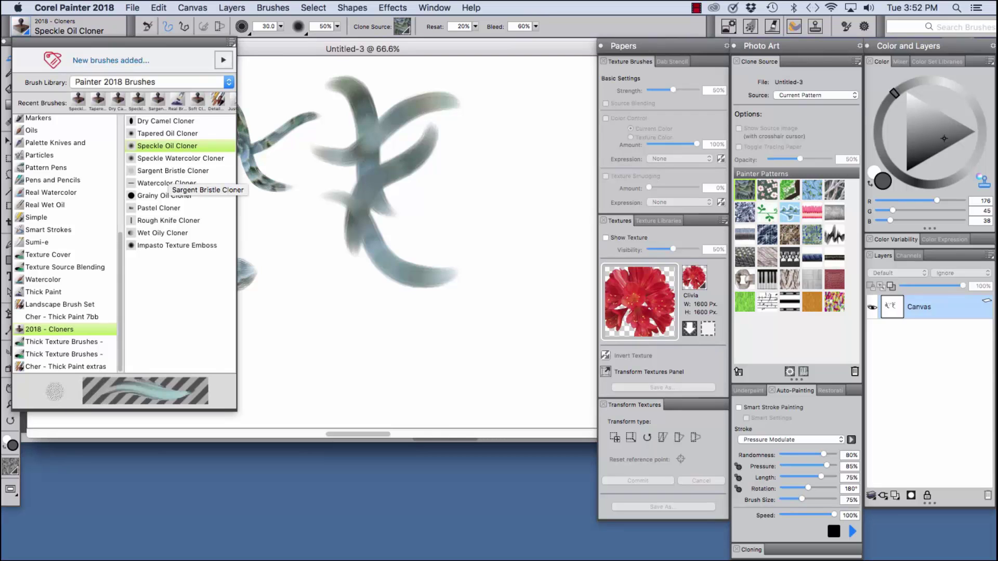
click(169, 171)
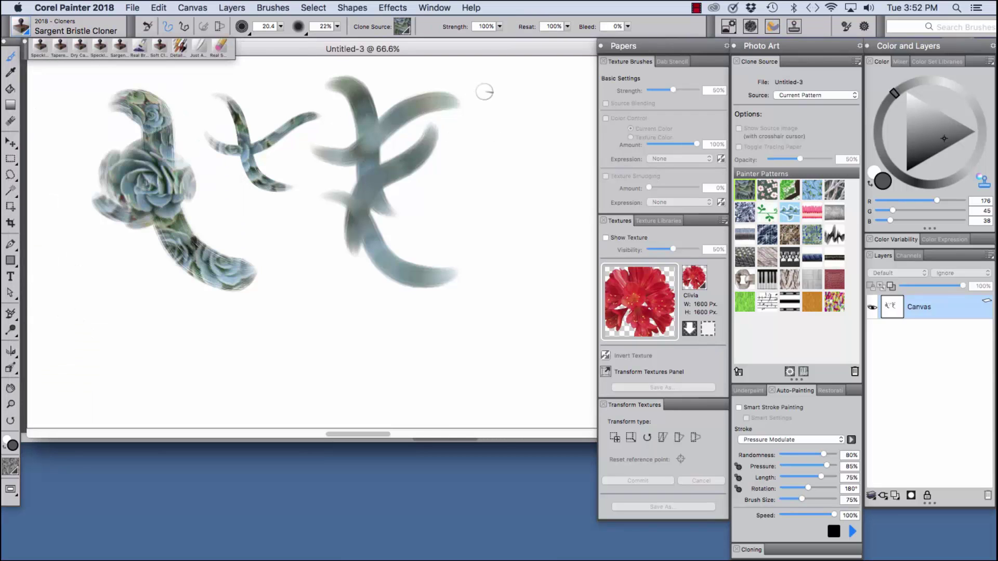
drag(473, 89, 494, 216)
mouse_move(512, 112)
mouse_down()
mouse_move(498, 220)
mouse_move(522, 161)
mouse_move(510, 182)
mouse_move(541, 172)
mouse_move(568, 224)
mouse_move(483, 252)
mouse_move(504, 216)
mouse_move(458, 245)
mouse_up()
drag(522, 228, 535, 311)
mouse_move(525, 276)
mouse_down()
mouse_move(510, 229)
mouse_move(529, 294)
mouse_move(507, 229)
mouse_move(551, 199)
mouse_up()
Step: Choose the Speckle Watercolor Cloner and paint several wide, pale sweeping strokes in the empty area below the other samples
click(75, 27)
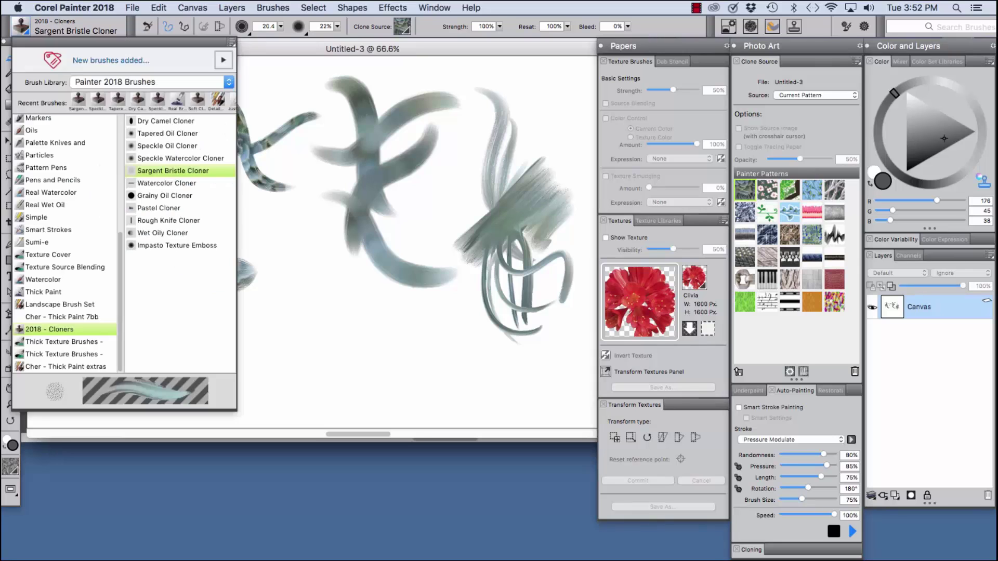
click(180, 158)
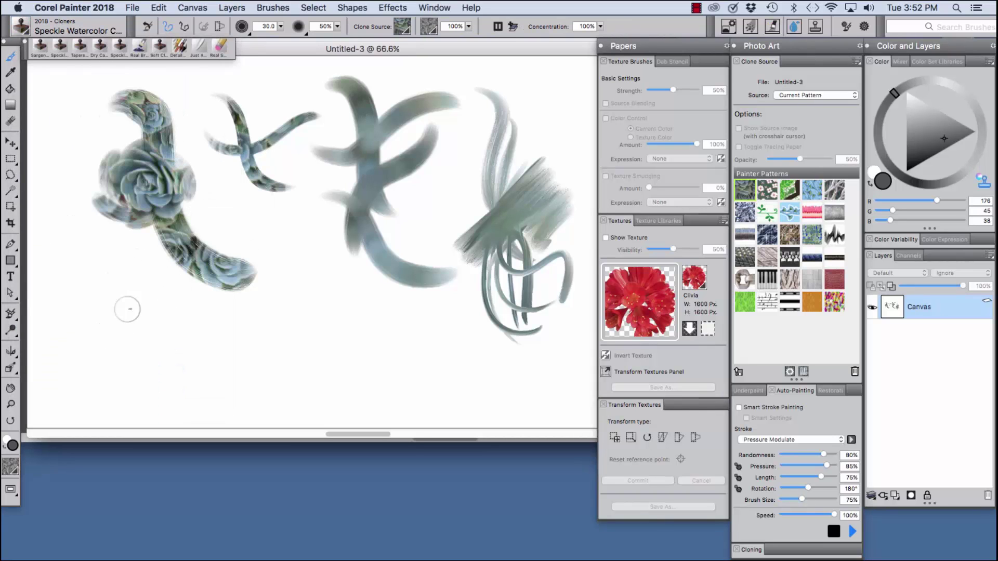
mouse_move(99, 333)
mouse_down()
mouse_move(234, 349)
mouse_move(329, 291)
mouse_move(345, 307)
mouse_up()
mouse_move(156, 345)
mouse_down()
mouse_move(196, 352)
mouse_move(290, 334)
mouse_move(156, 361)
mouse_move(334, 352)
mouse_up()
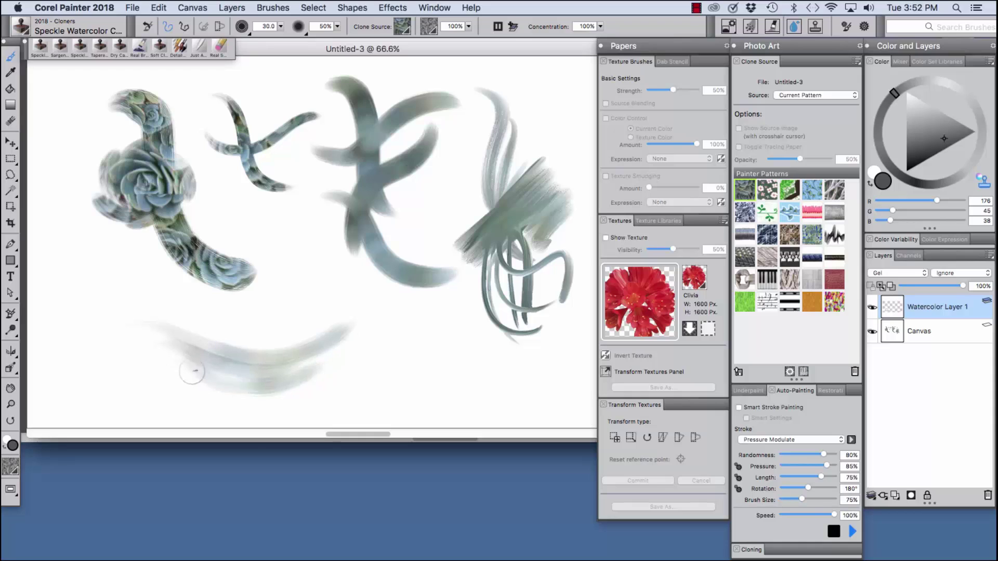
drag(208, 374, 444, 395)
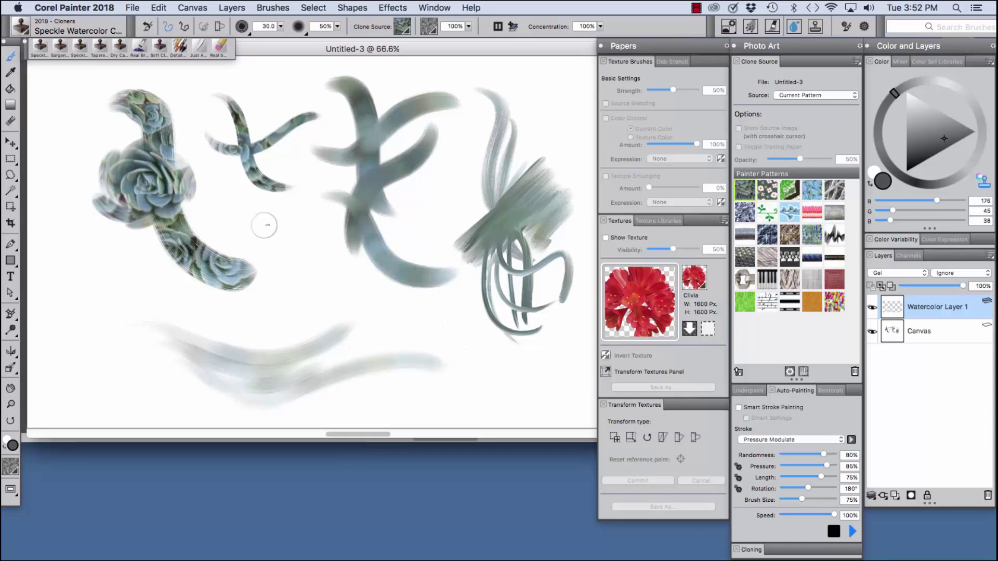
click(70, 27)
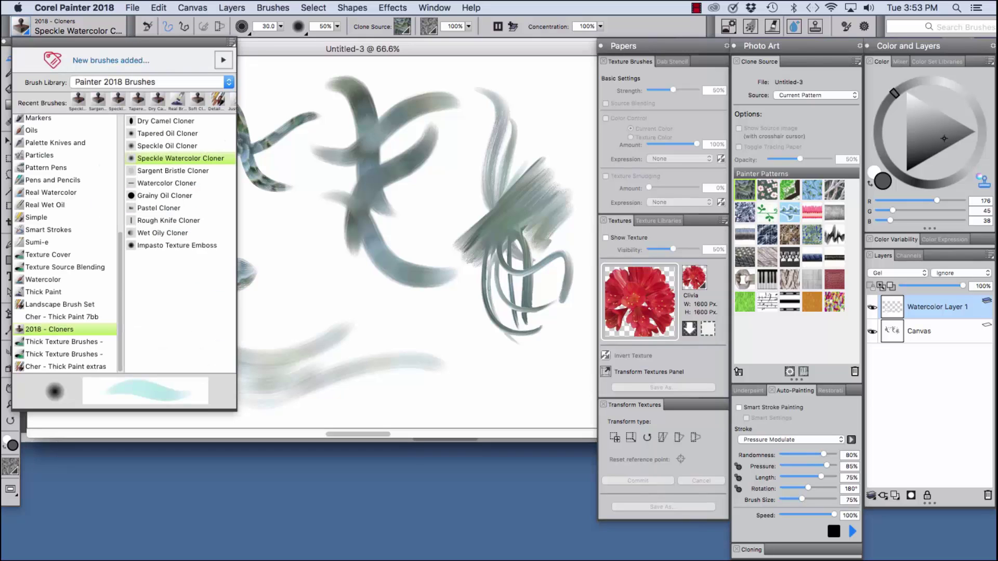
click(69, 27)
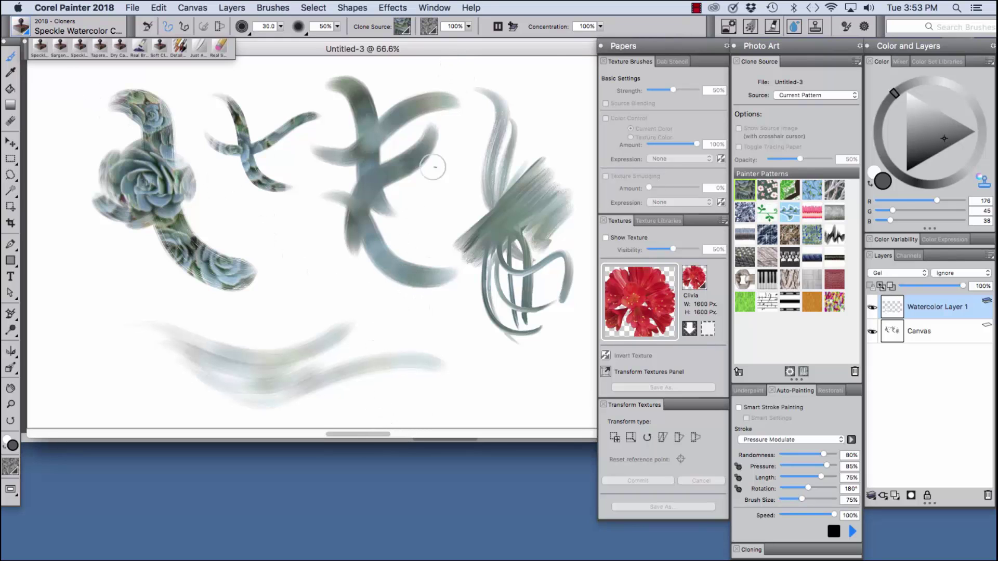
Step: Switch to the open document "Clivia composite 2.rif"
click(435, 7)
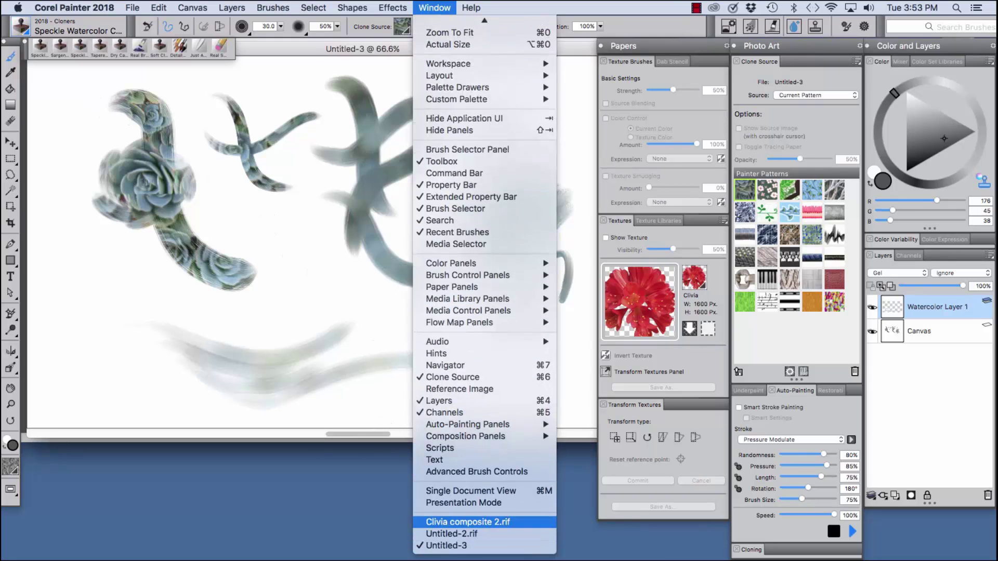
click(447, 510)
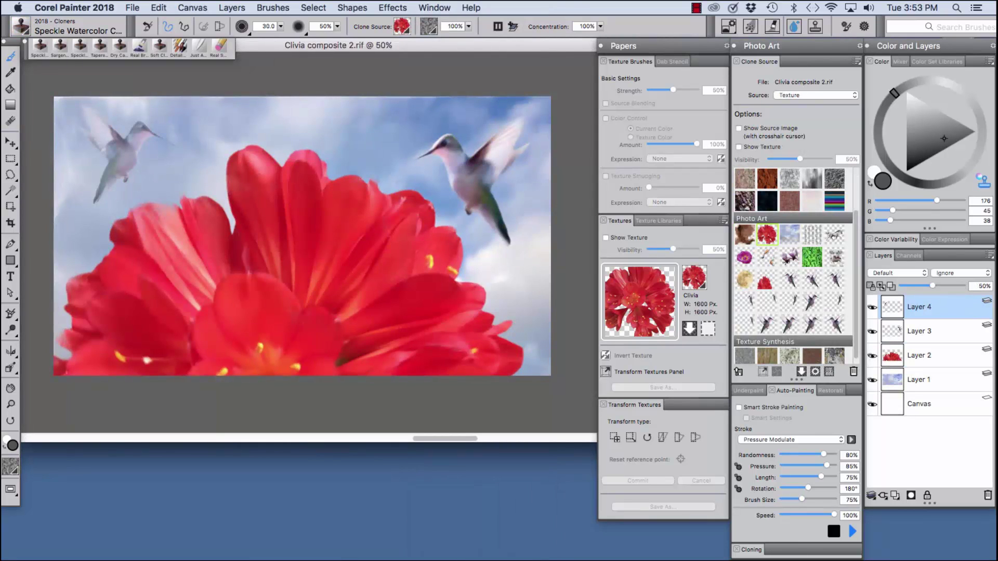